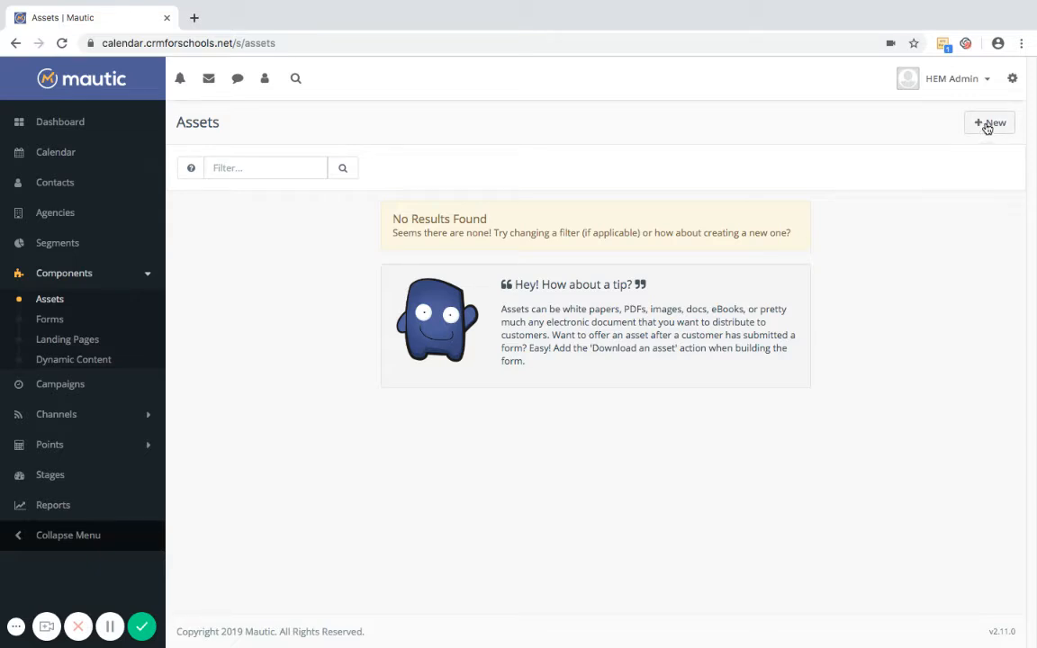
Start creating a new asset from the empty Assets list
left_click(988, 126)
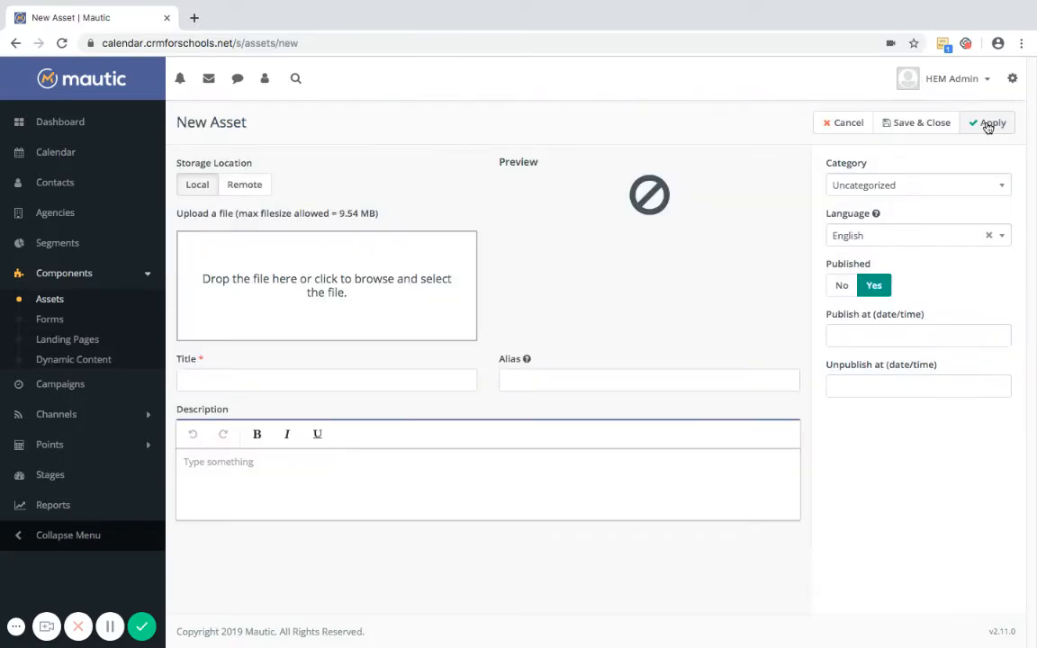
Upload the online application PDF as a new asset, save it and return to Assets
left_click(333, 278)
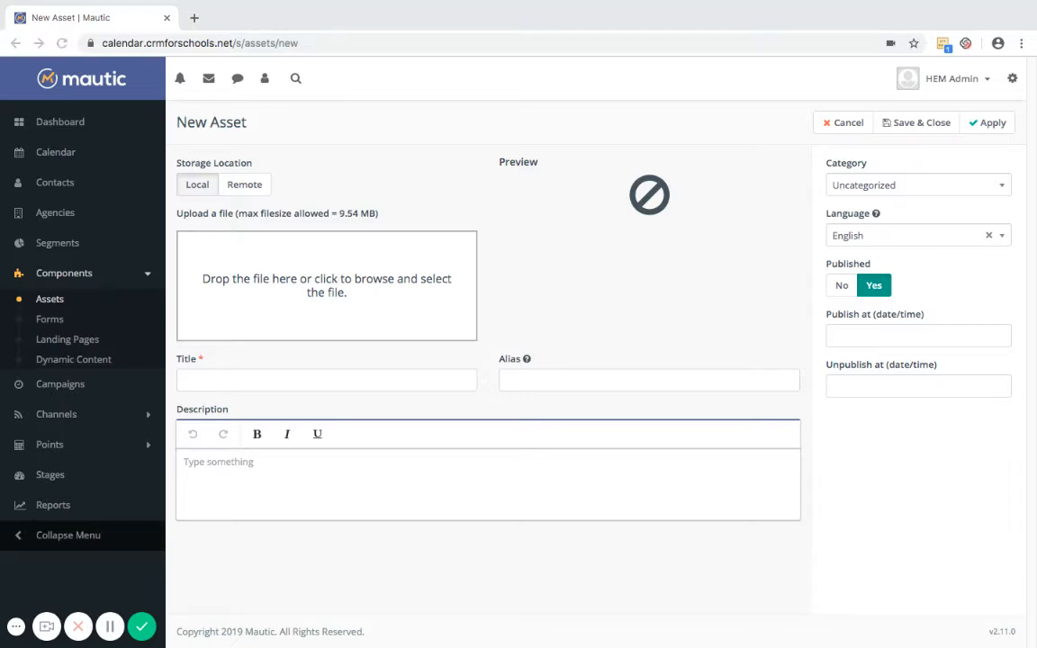
left_click(742, 228)
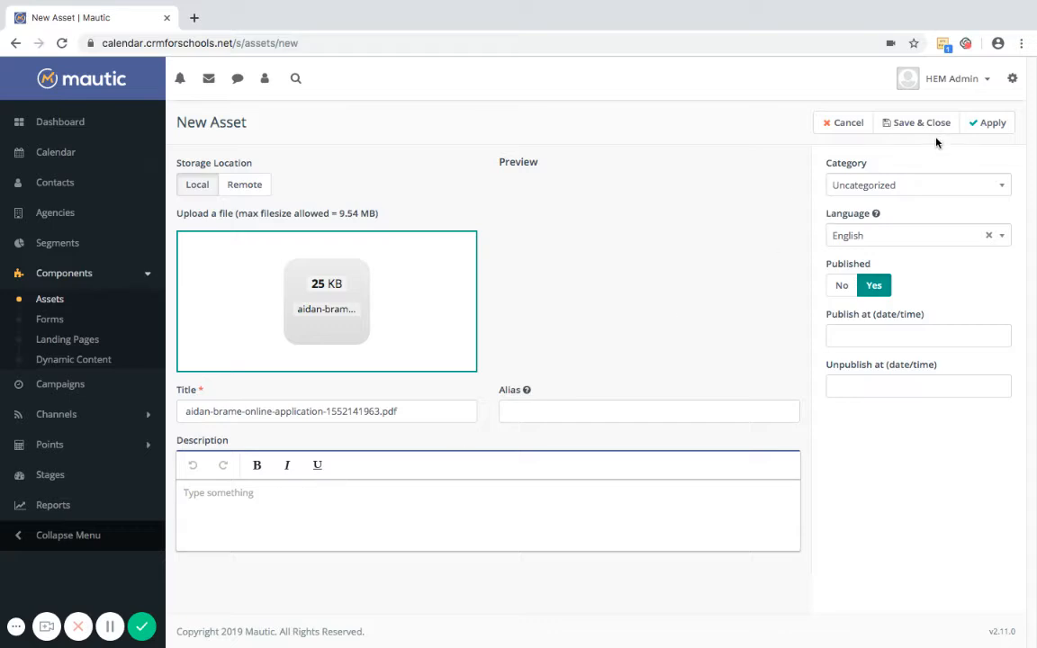
left_click(915, 125)
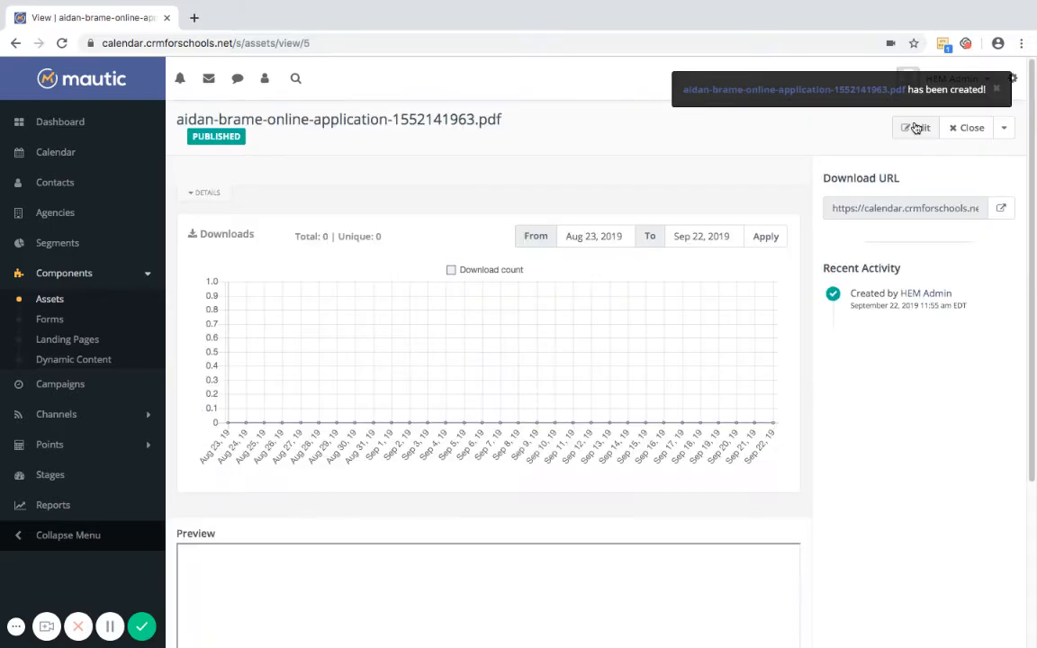
scroll(1033, 337, "down", 3)
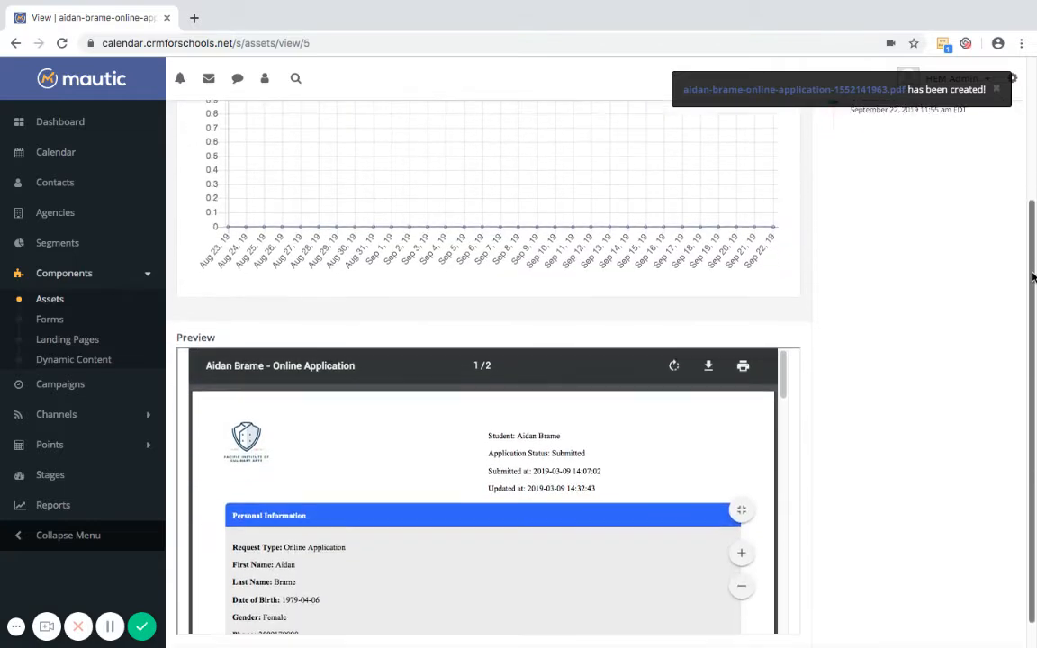
mouse_move(784, 348)
left_mouse_down()
mouse_move(790, 493)
mouse_move(783, 341)
left_mouse_up()
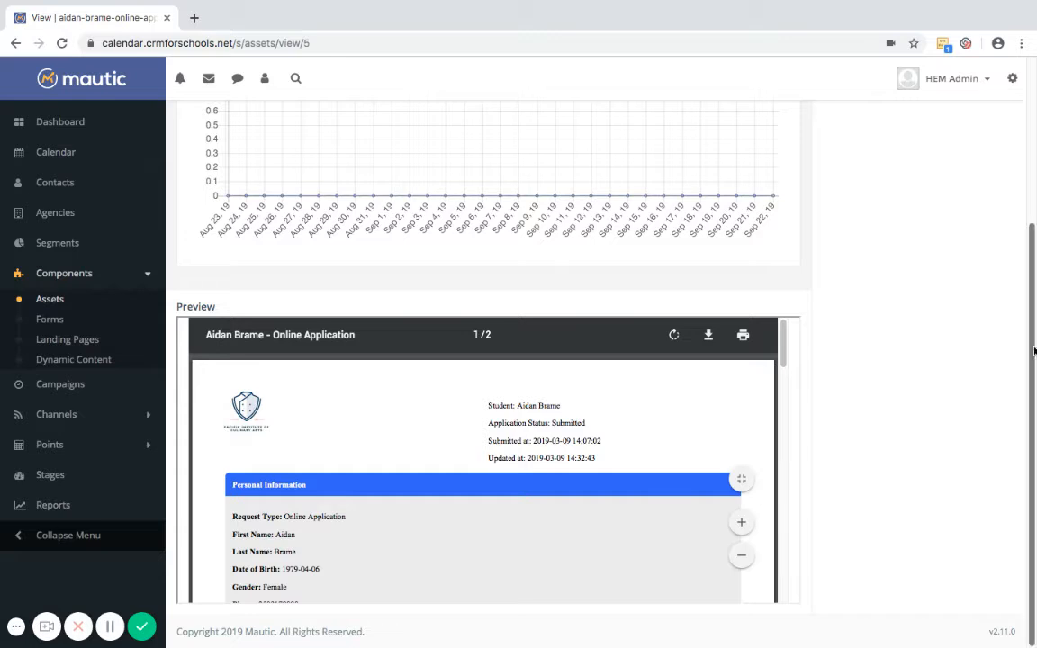
left_click_drag(1033, 349, 1035, 177)
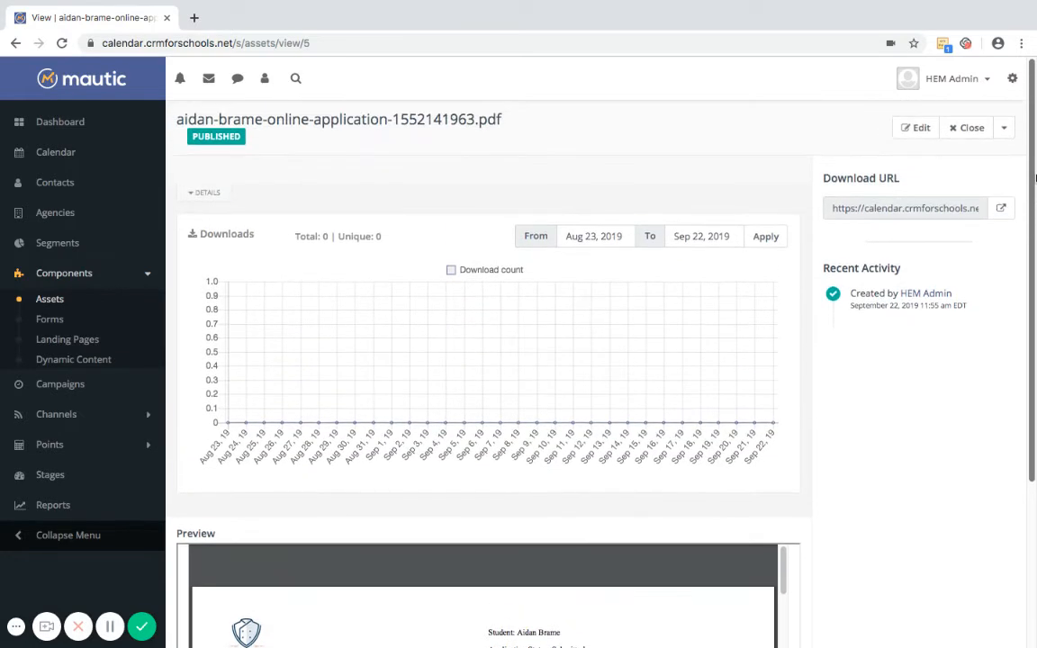
left_click(971, 129)
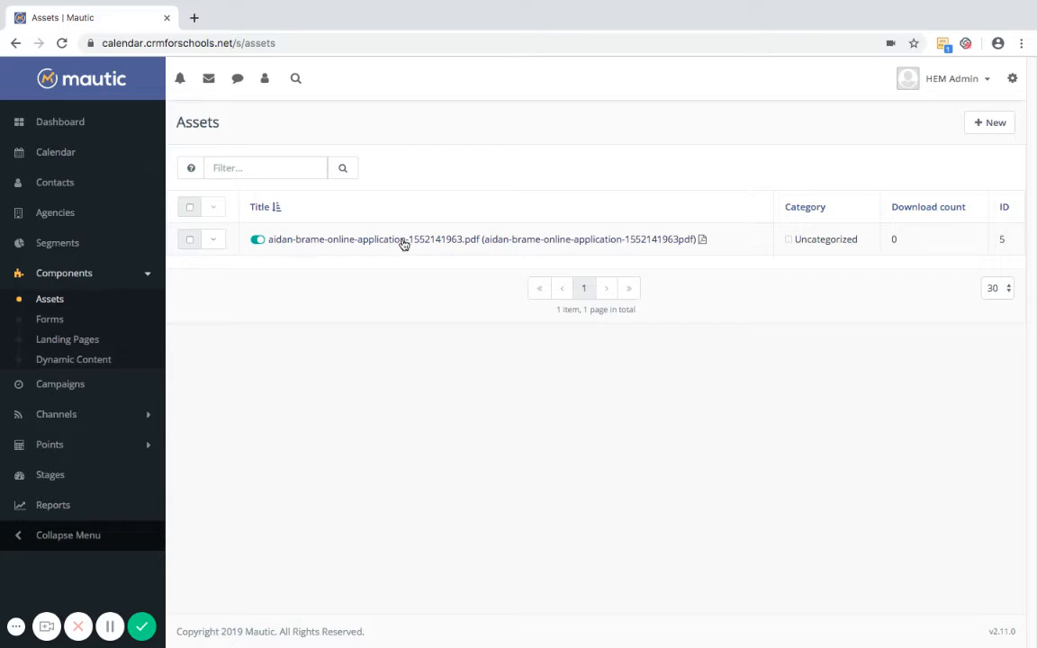
Attach the application PDF to a custom email for the first contact, then cancel it
left_click(52, 184)
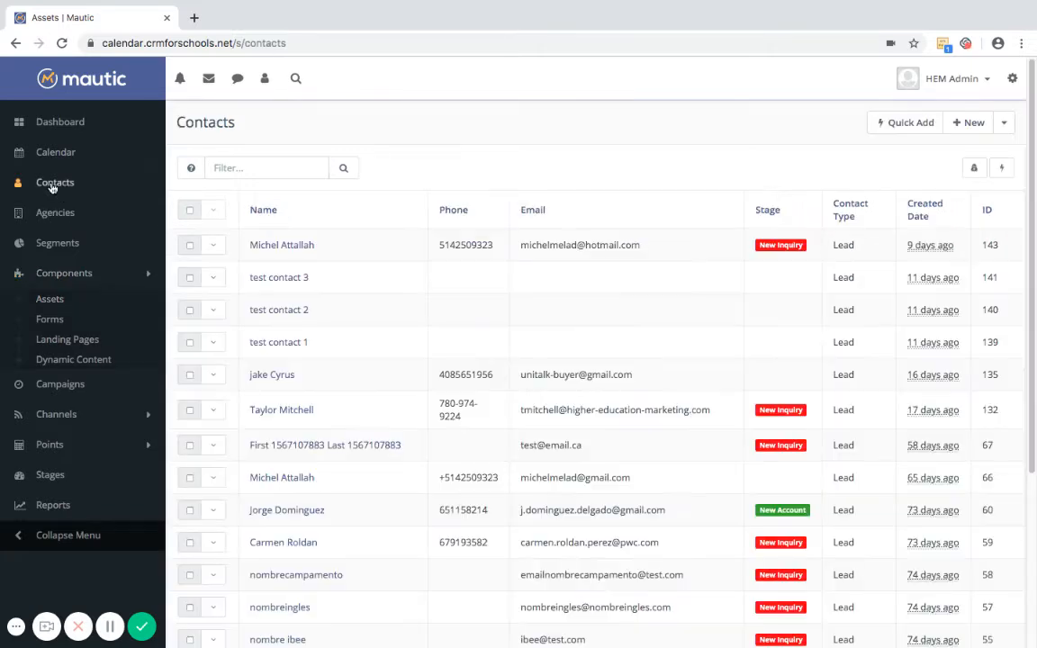
left_click(289, 247)
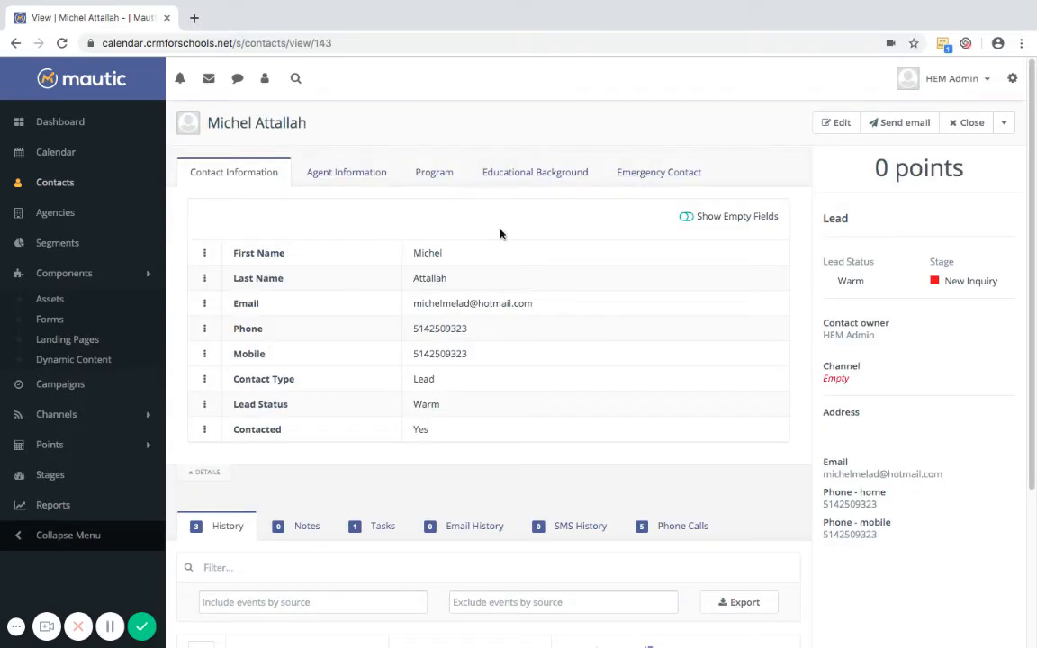
left_click(884, 126)
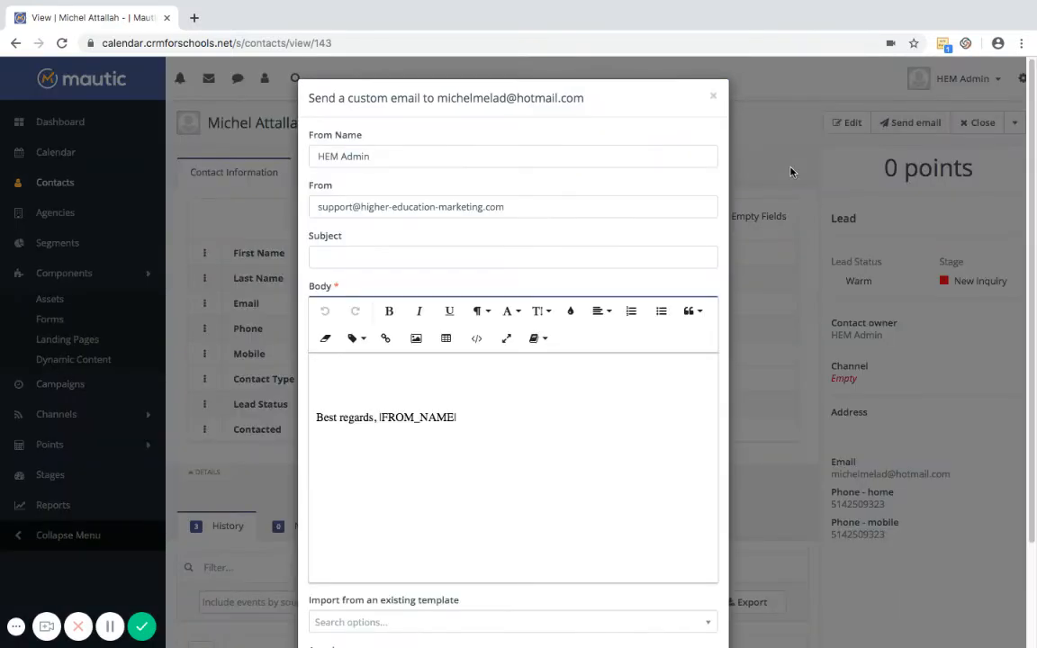
scroll(738, 406, "down", 3)
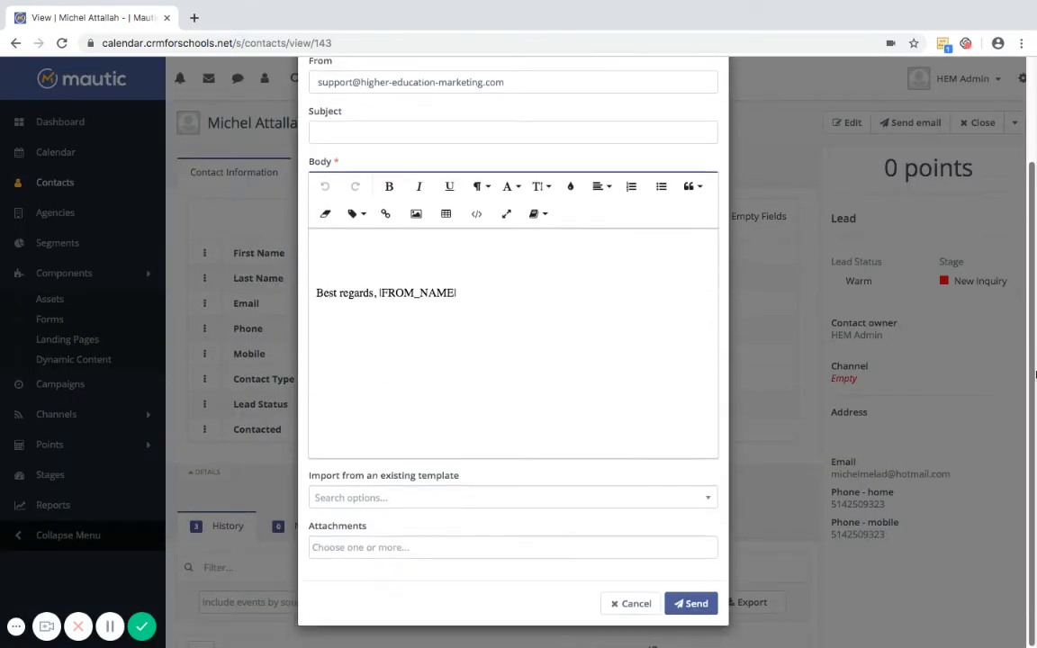
left_click(389, 548)
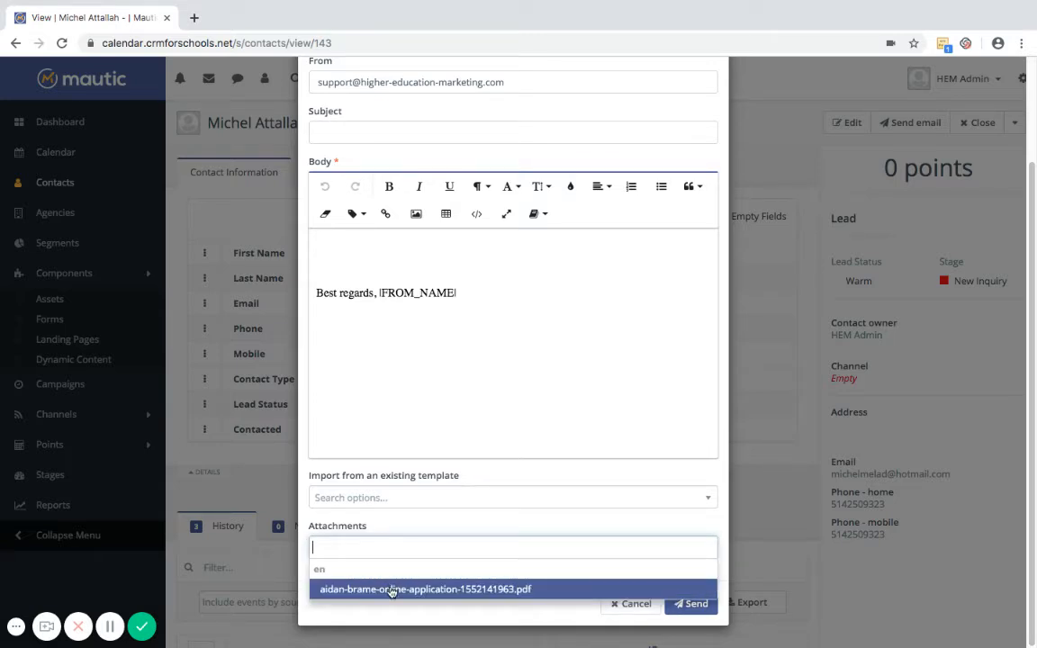
left_click(393, 590)
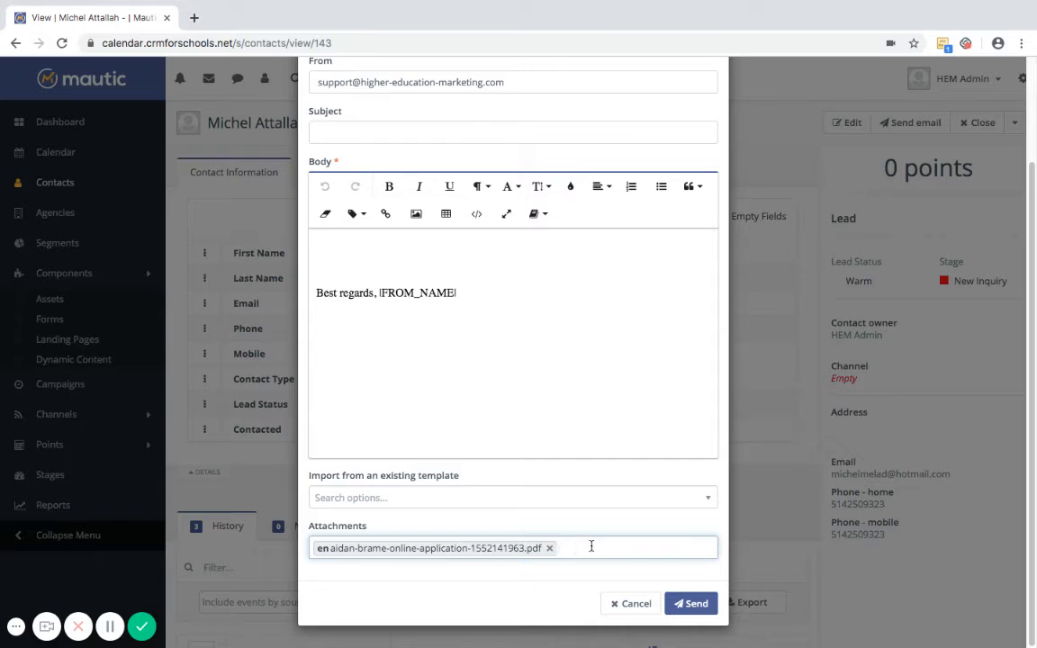
left_click(632, 612)
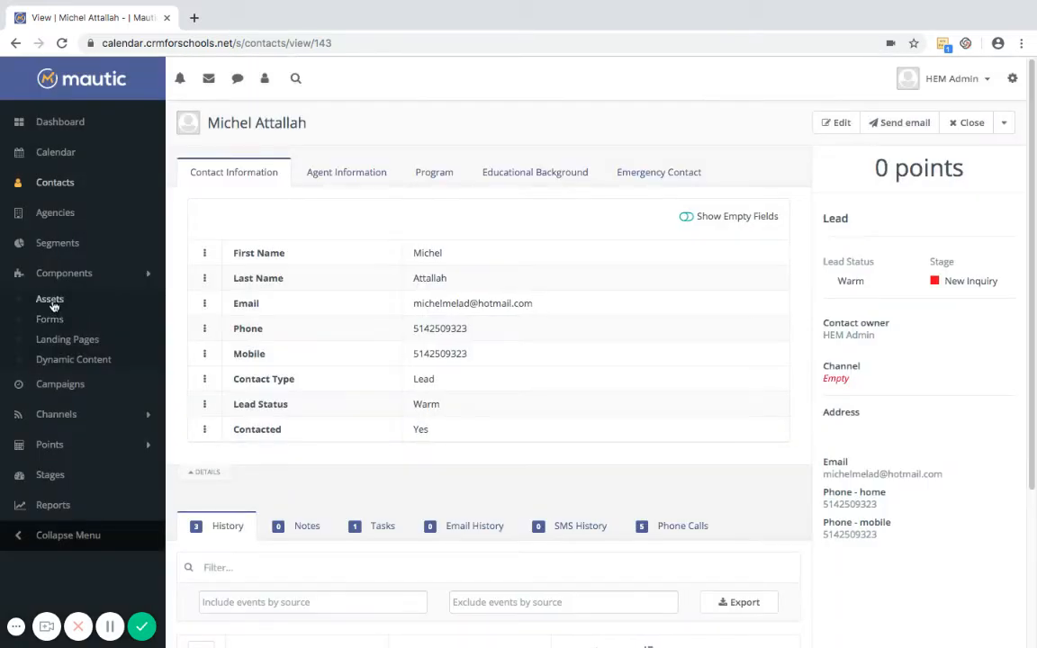
Copy the application PDF asset's download URL and reopen the first contact's details
left_click(52, 304)
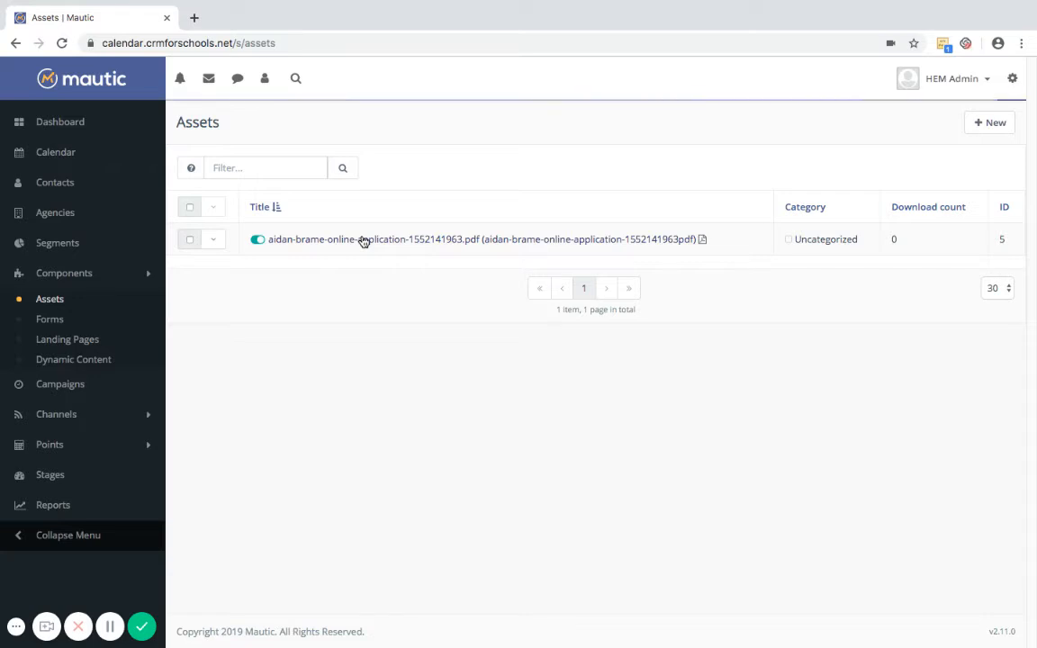
left_click(363, 241)
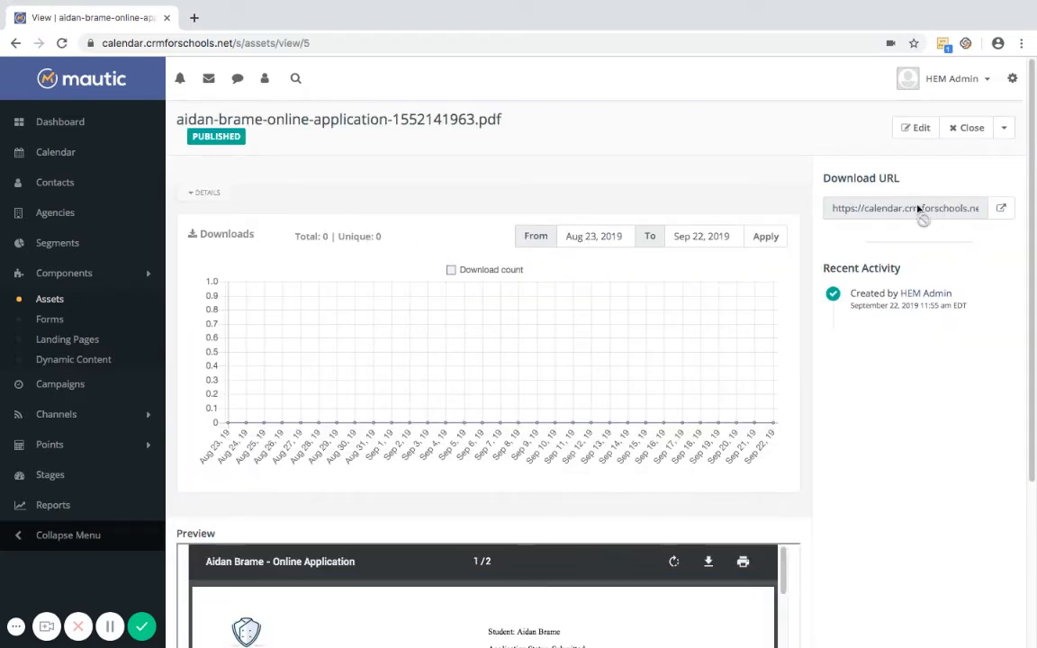
left_click(919, 208)
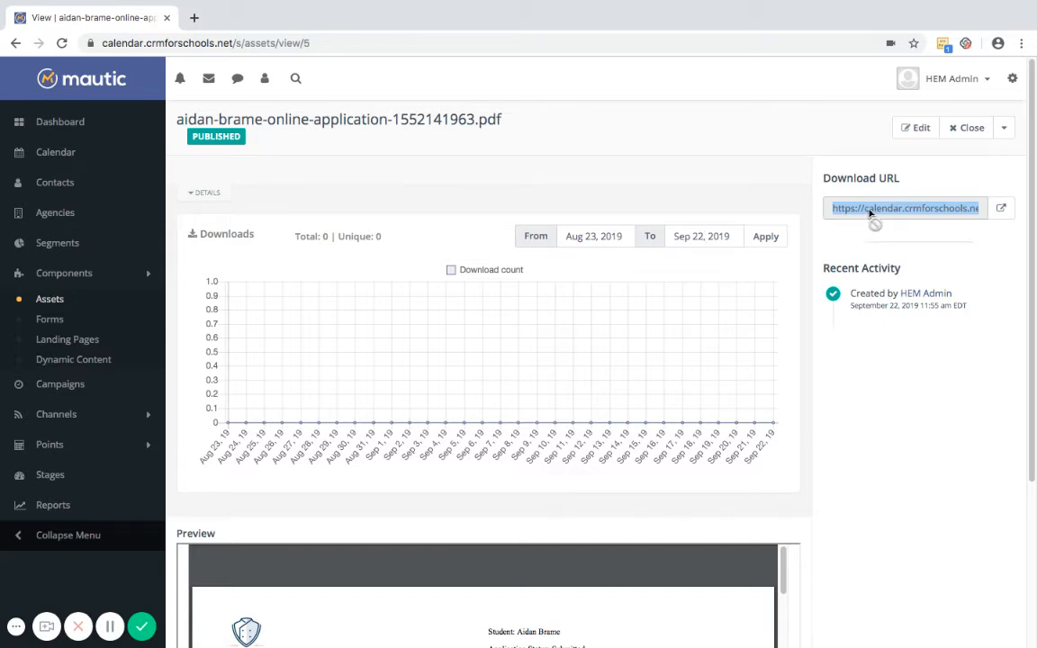
left_click(53, 185)
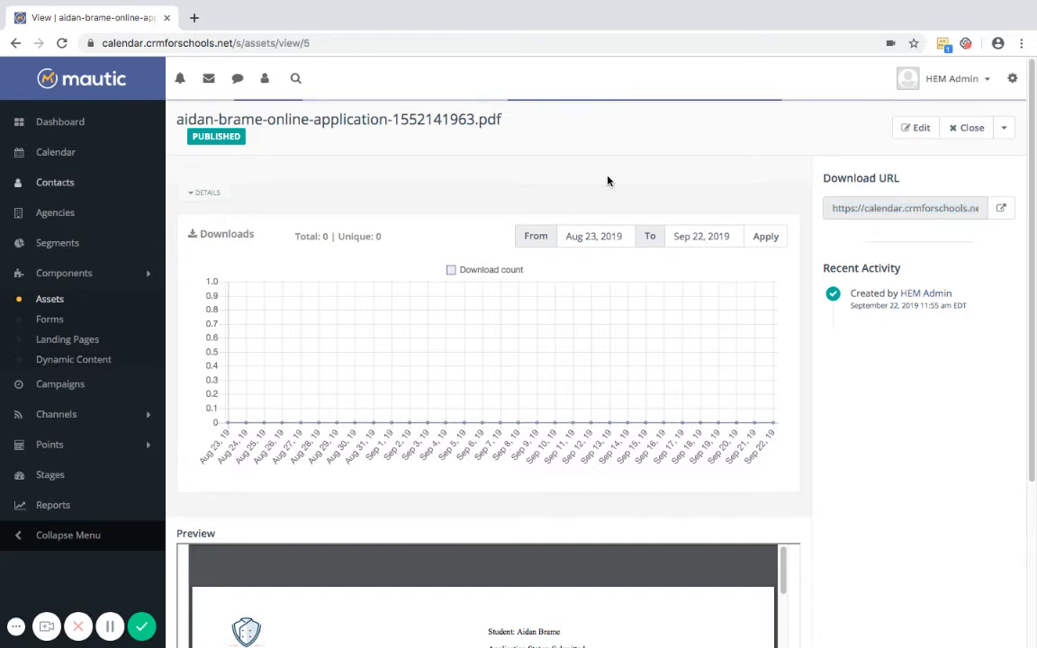
left_click(269, 245)
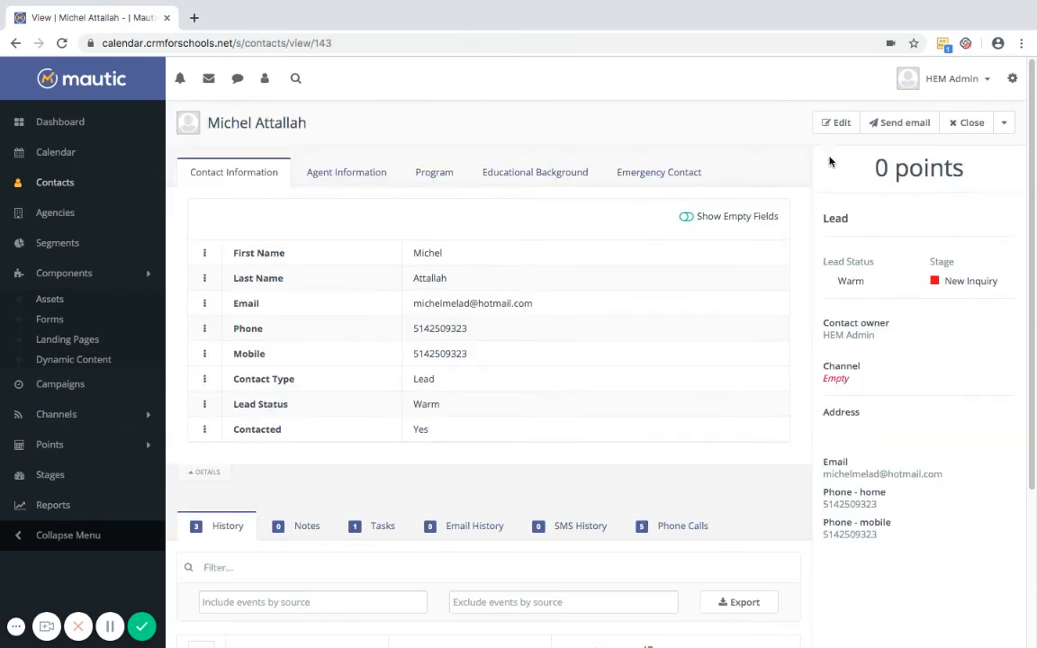
Write 'Download here' in a custom email body, linking 'here' to the PDF asset URL
left_click(899, 122)
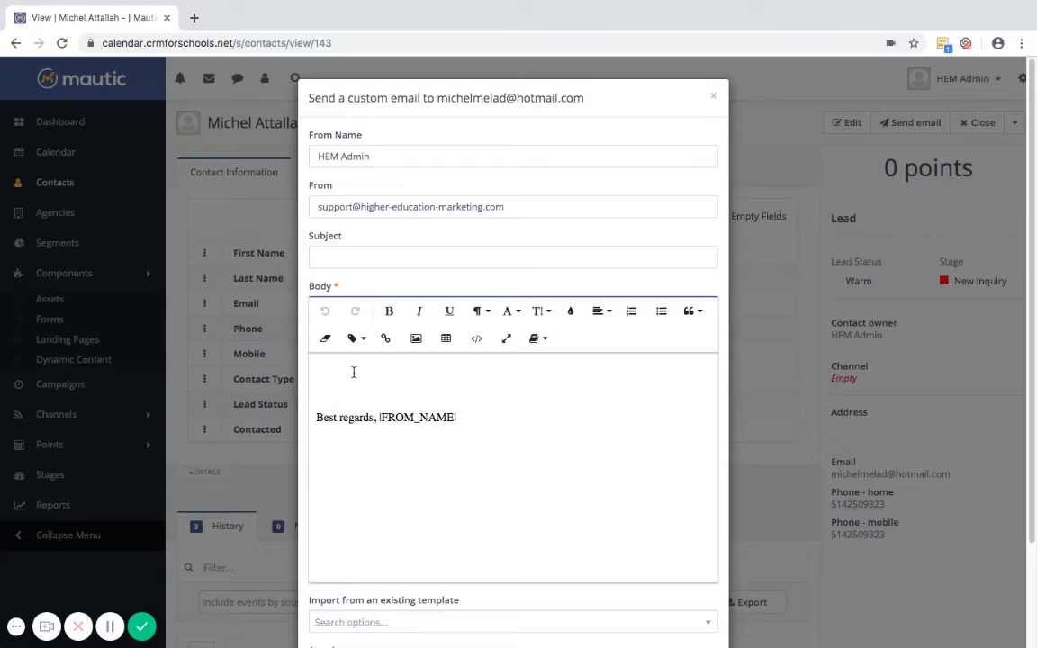
type("Download here")
left_click_drag(387, 379, 366, 379)
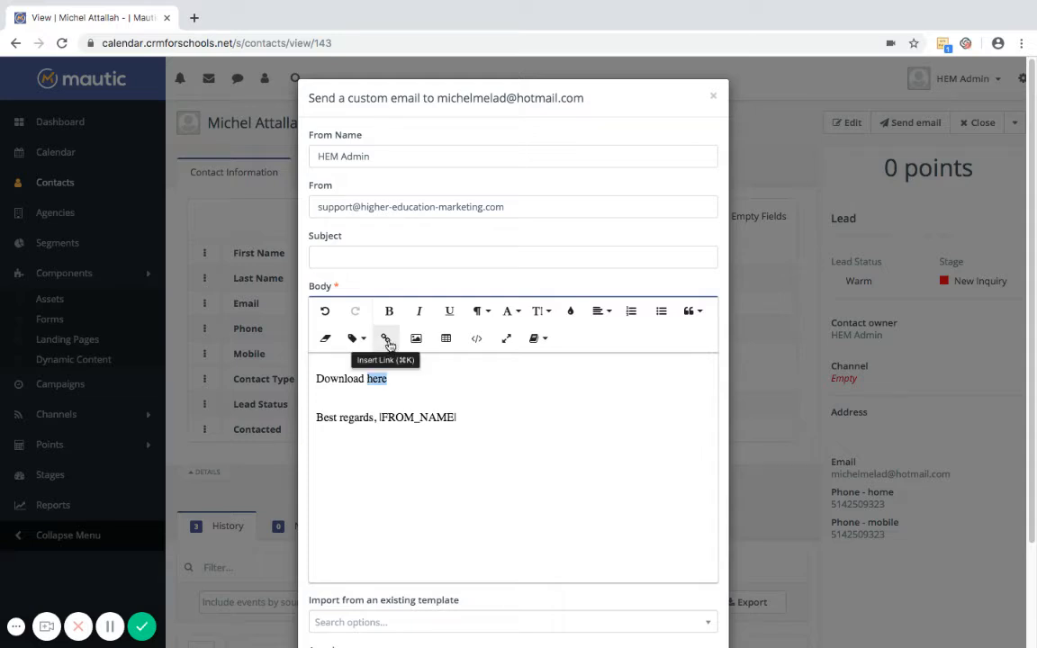
left_click(385, 340)
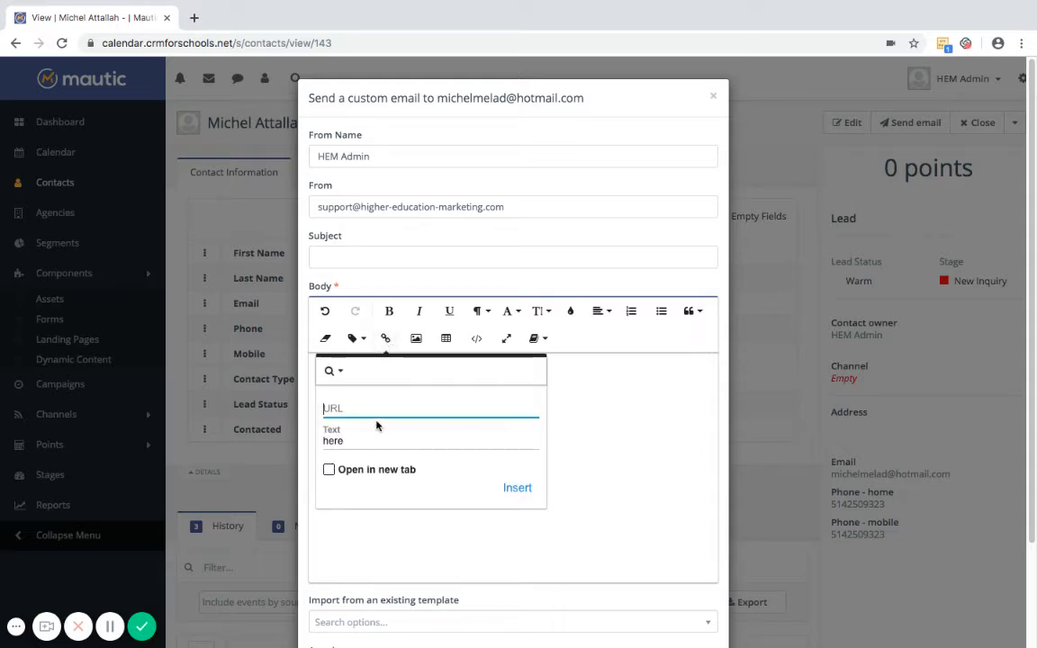
key("ctrl+v")
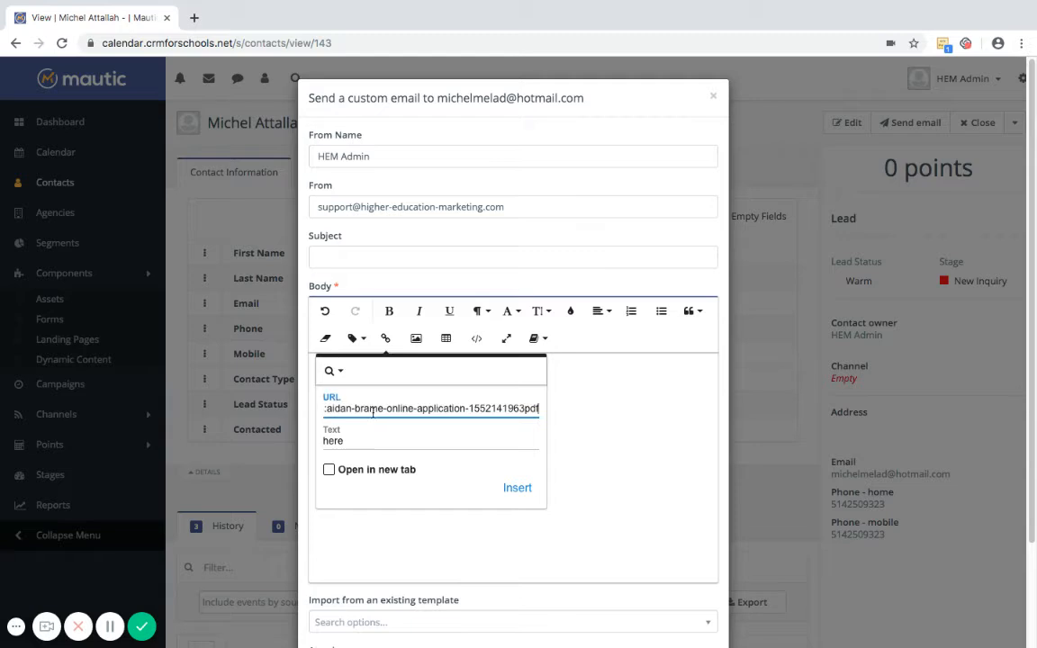
left_click(518, 489)
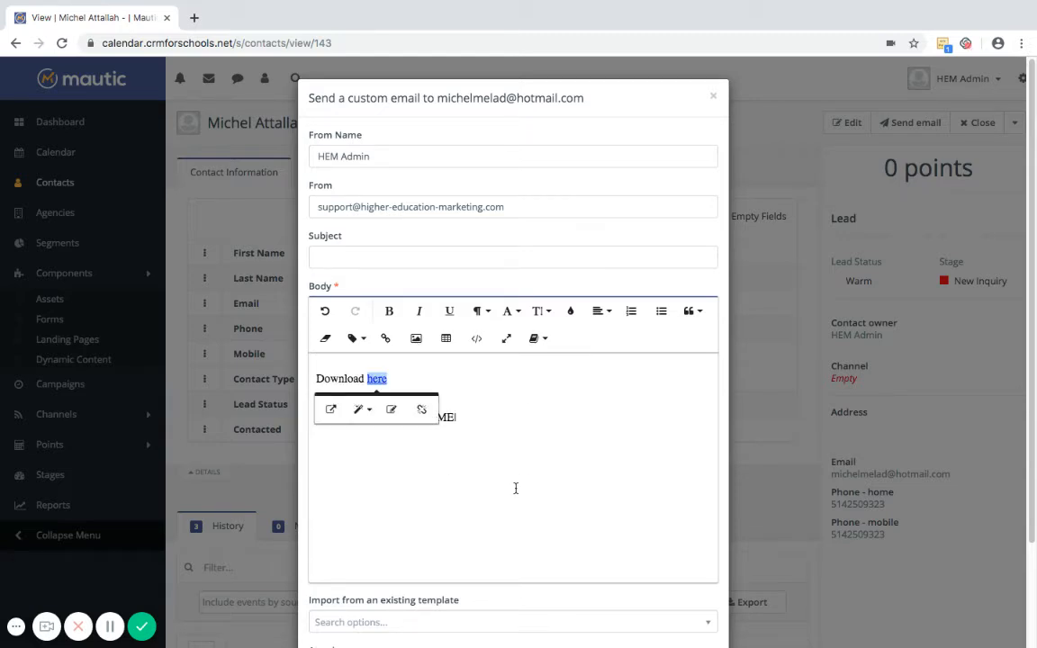
left_click(469, 382)
Close the custom email unsent and open the Test email for editing from Emails
left_click(714, 98)
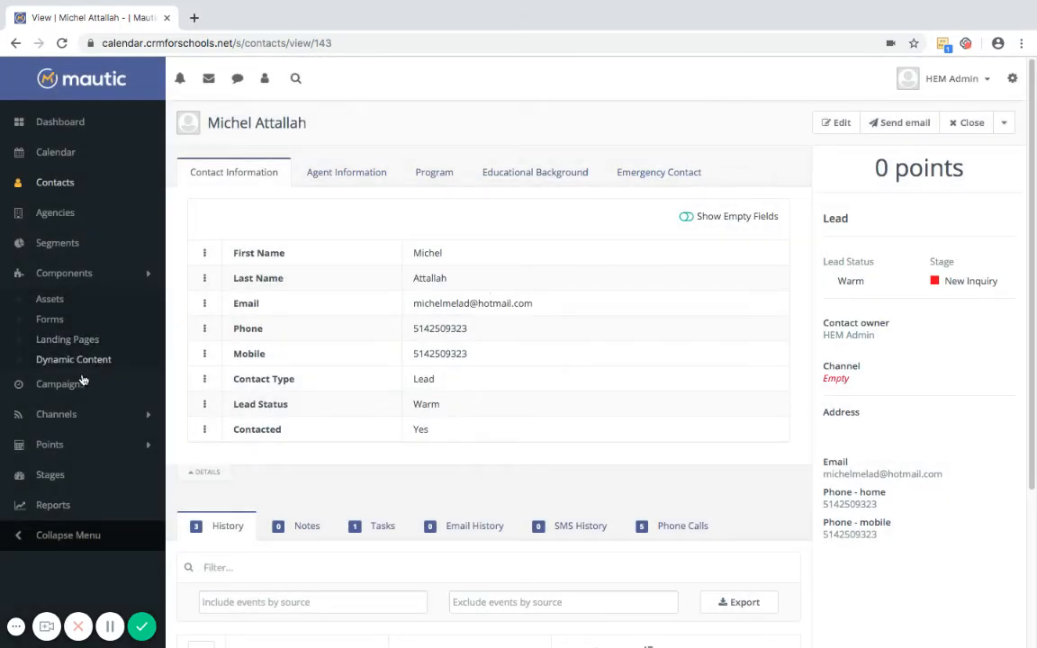
left_click(49, 416)
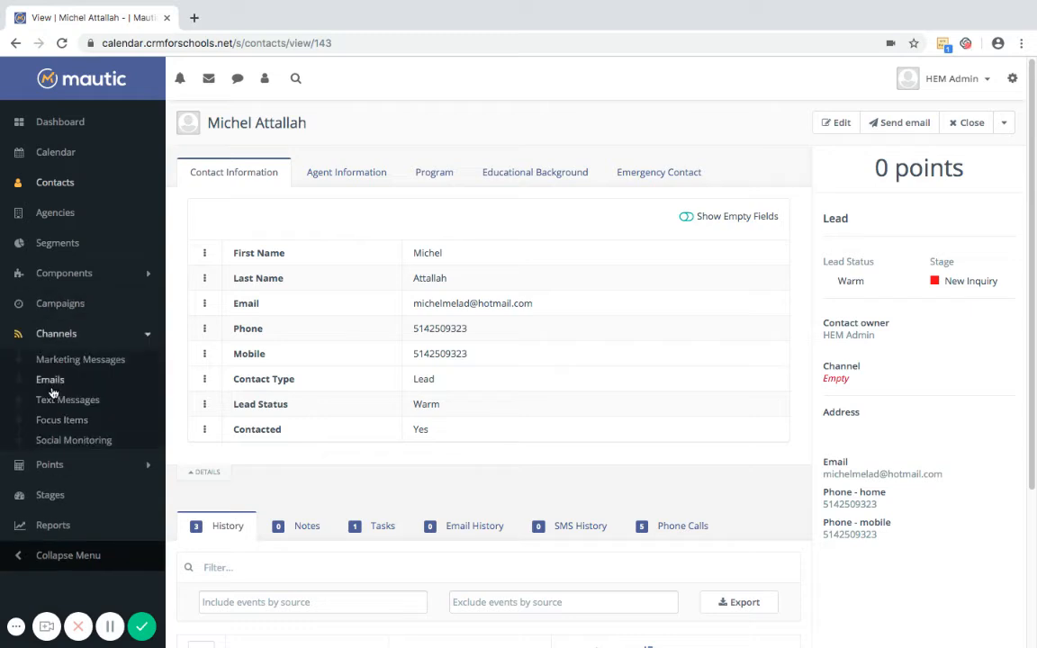
left_click(47, 379)
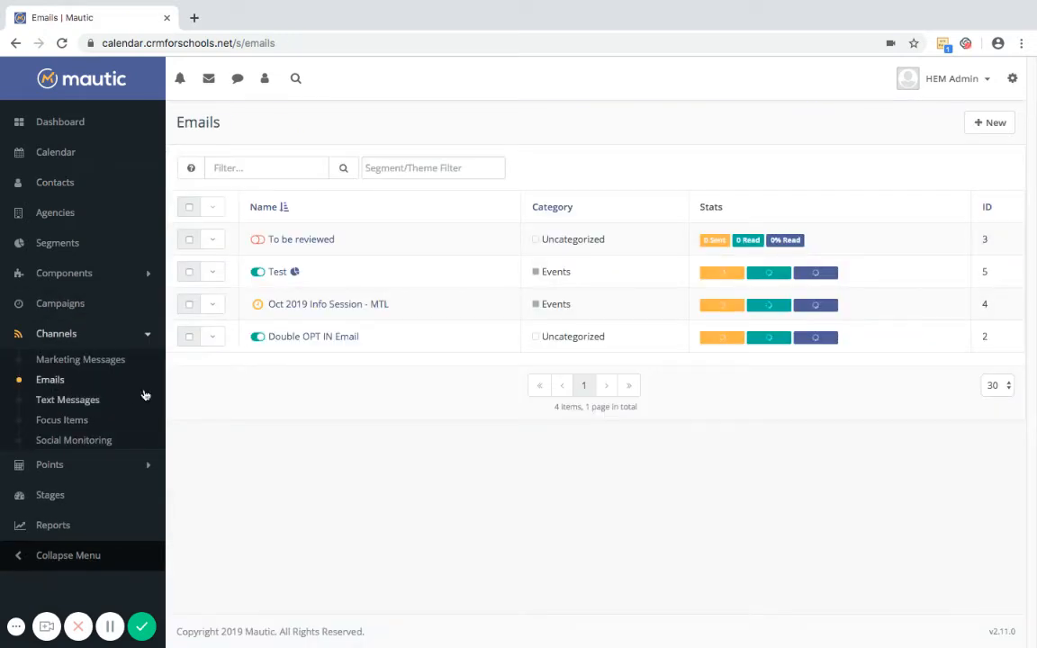
left_click(216, 274)
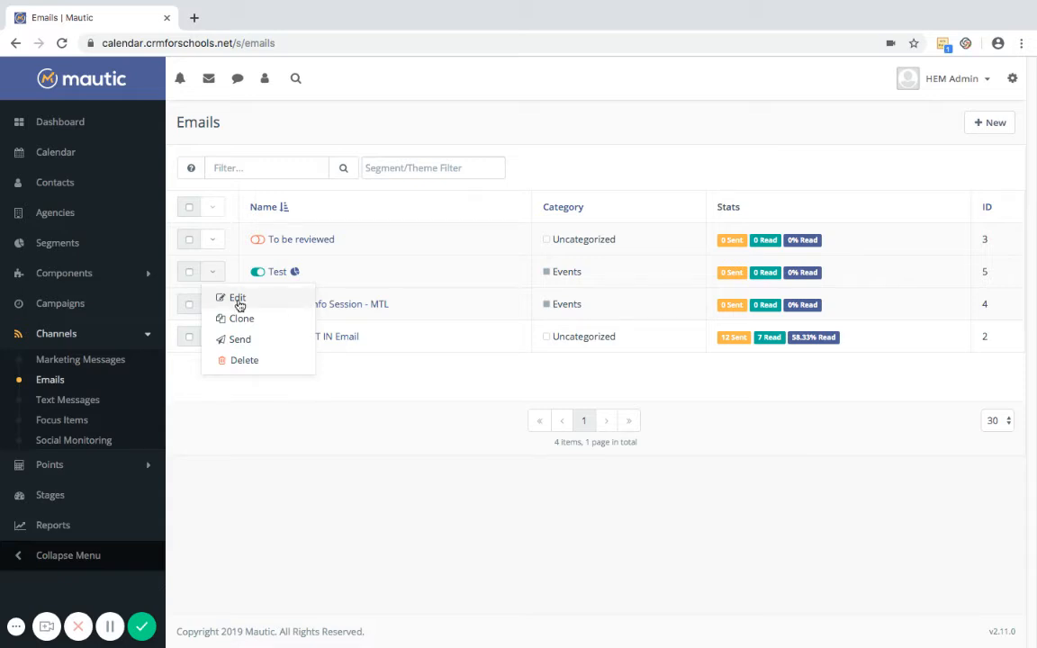
left_click(238, 299)
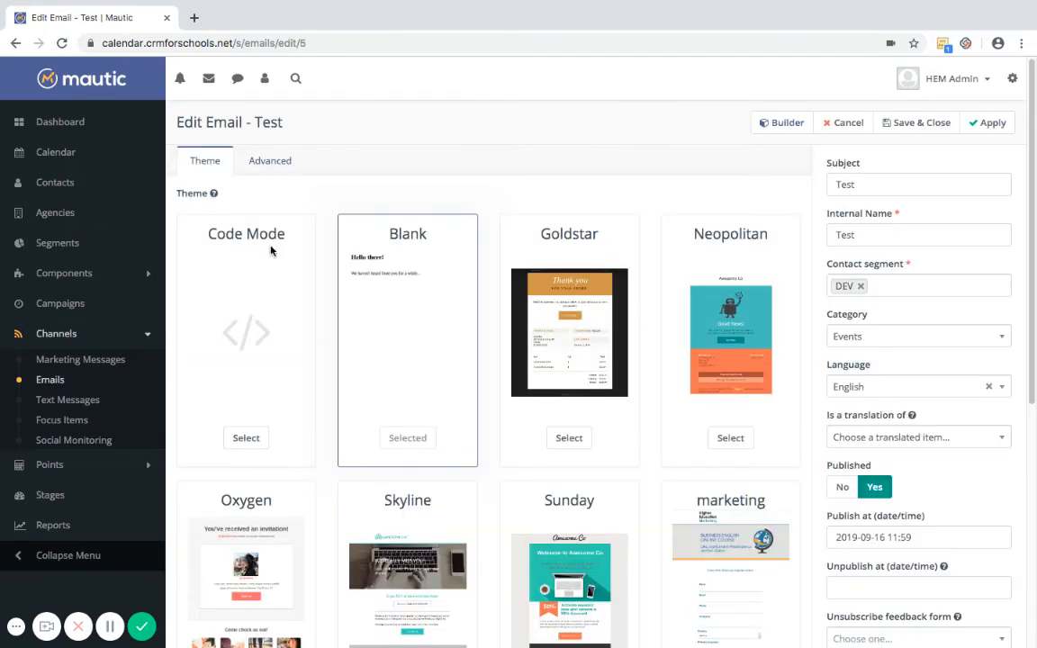
Pick the 25.03 KB application PDF as the Test email's attachment, then return to Emails
left_click(272, 166)
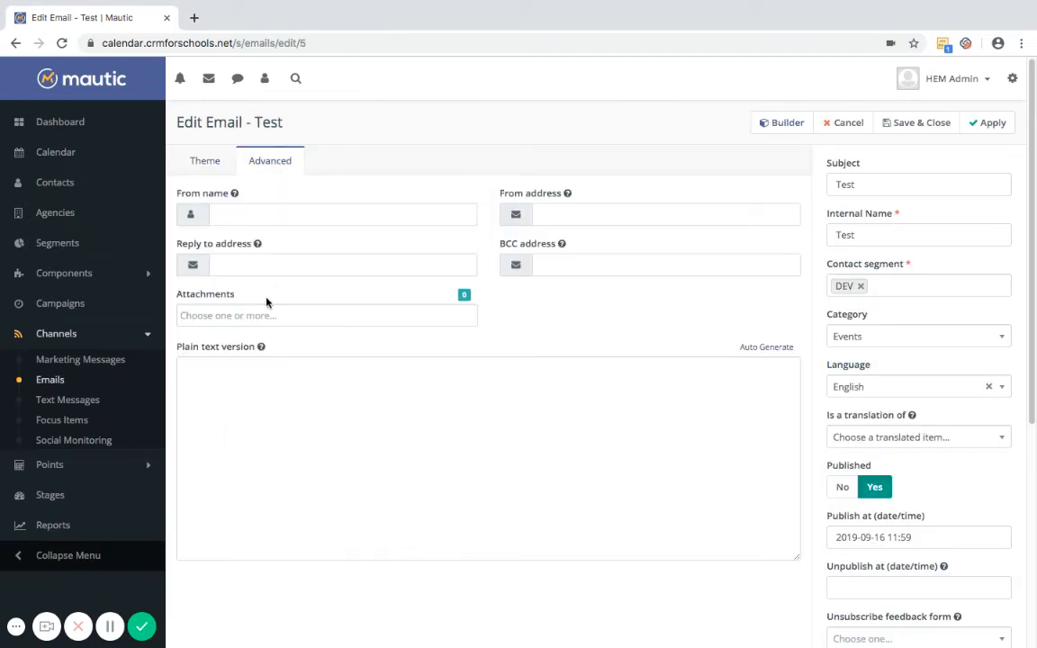
left_click(267, 313)
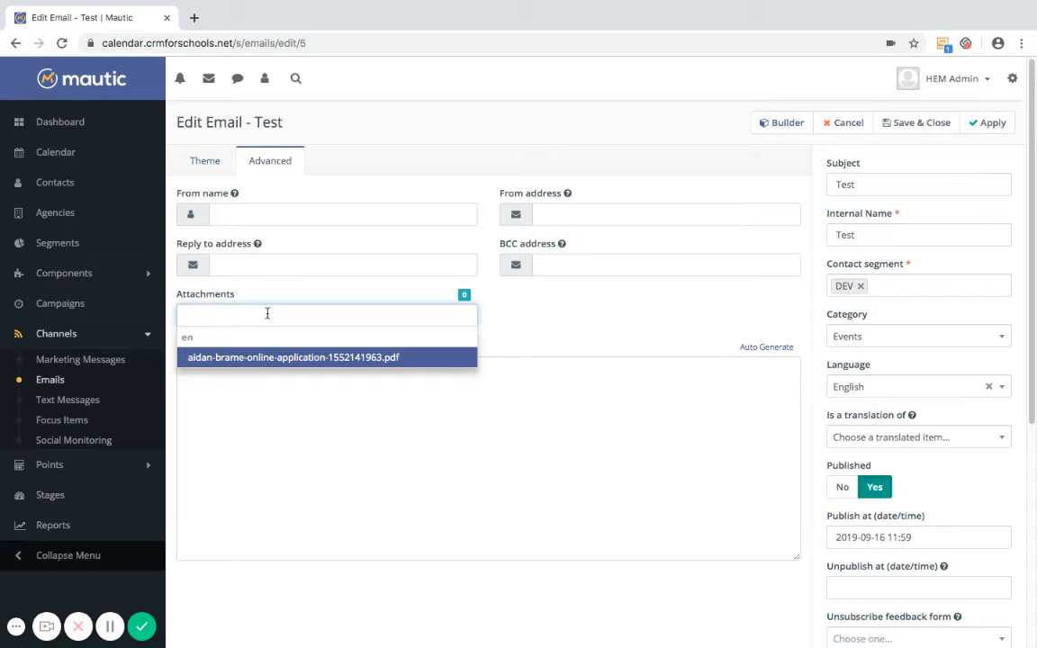
left_click(269, 357)
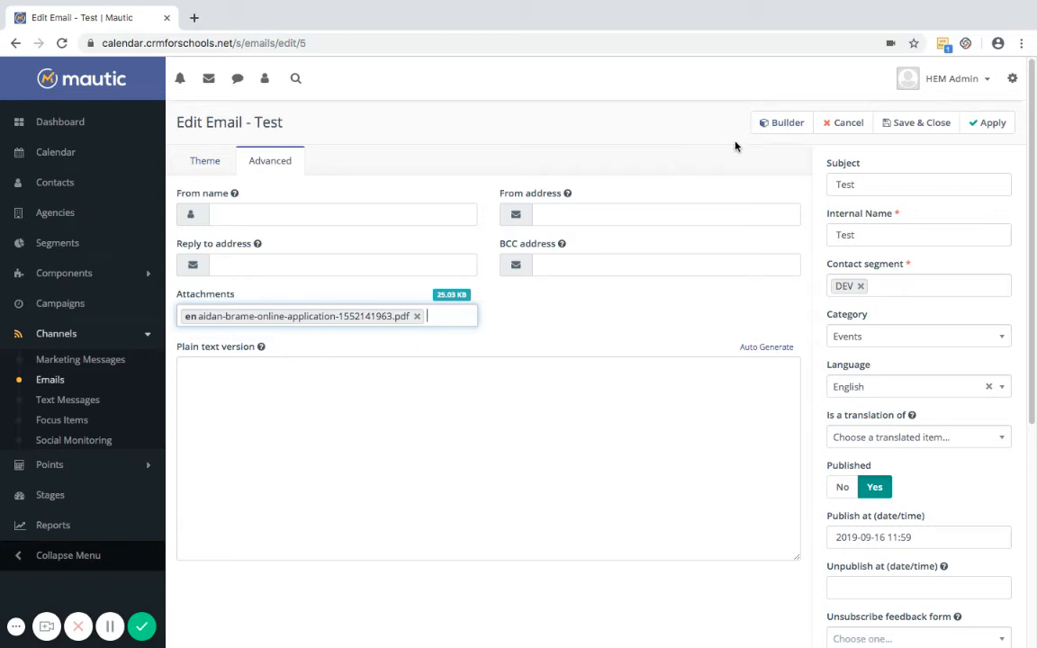
left_click(850, 123)
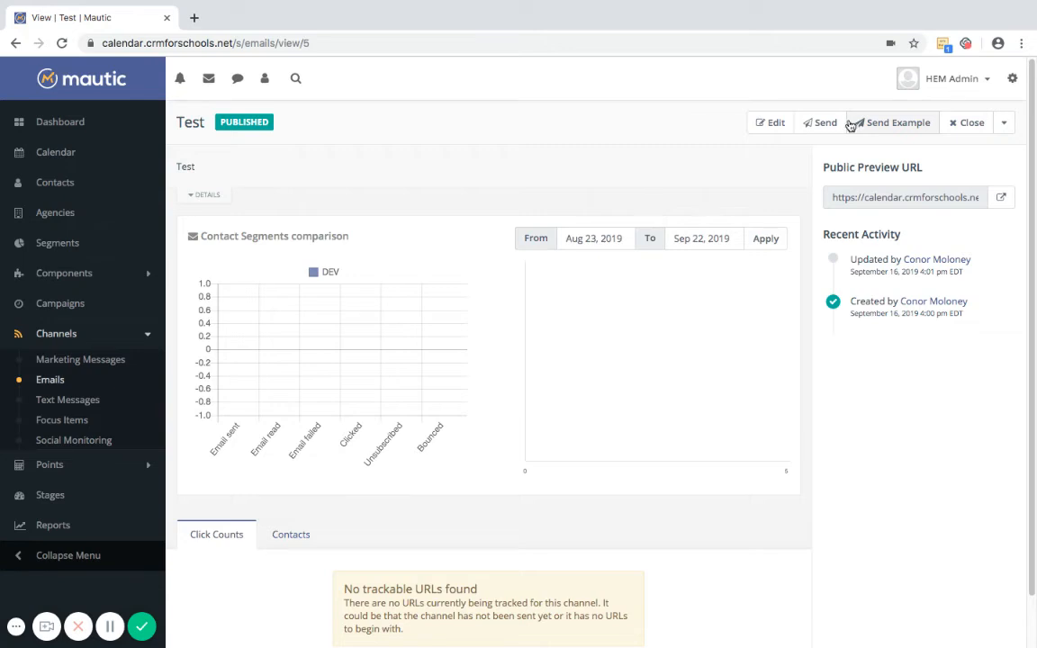
left_click(960, 128)
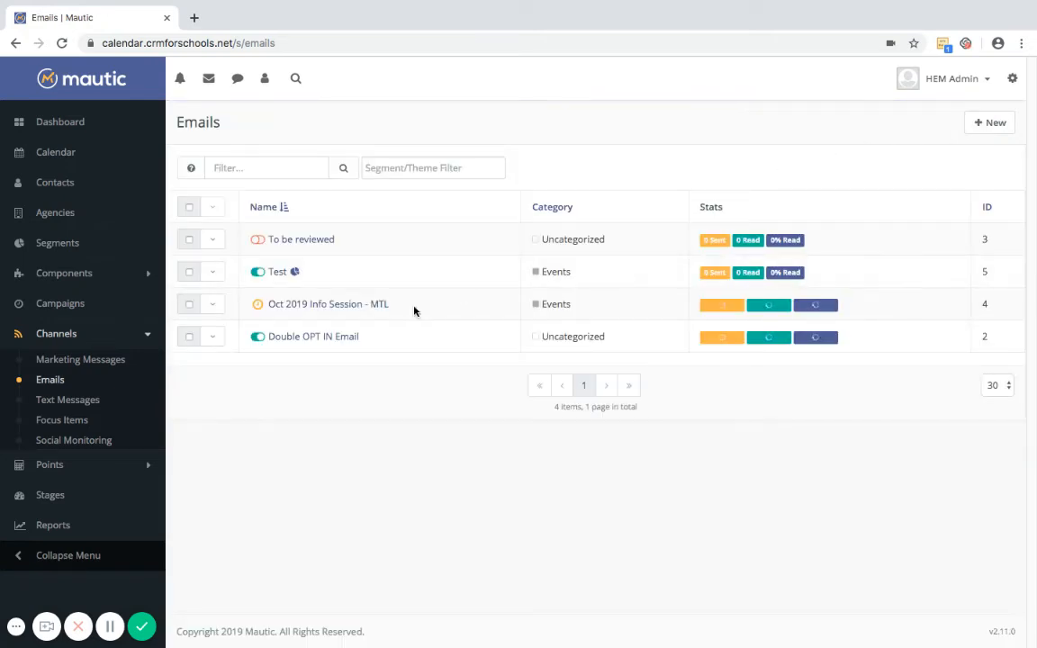
Open the Double OPT IN Email for editing in the Builder
left_click(212, 338)
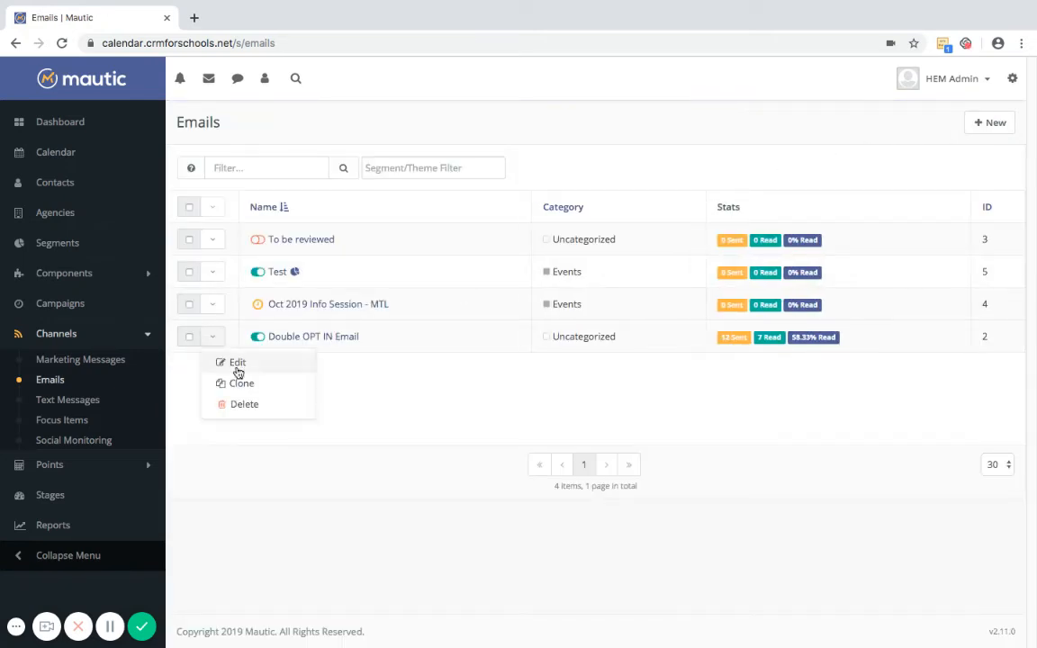
left_click(235, 364)
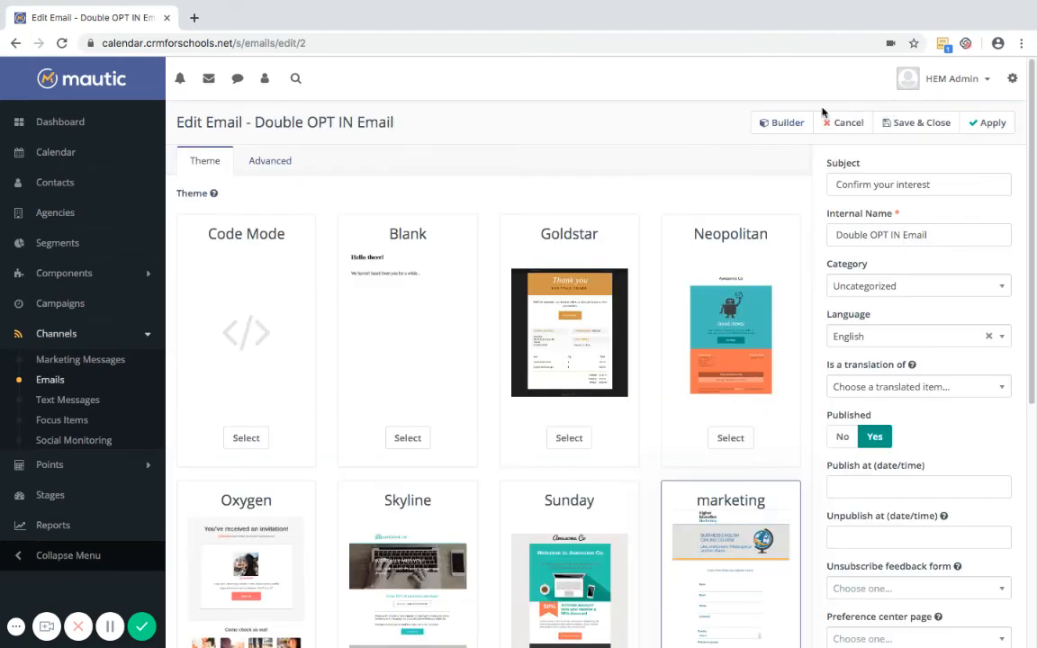
left_click(780, 122)
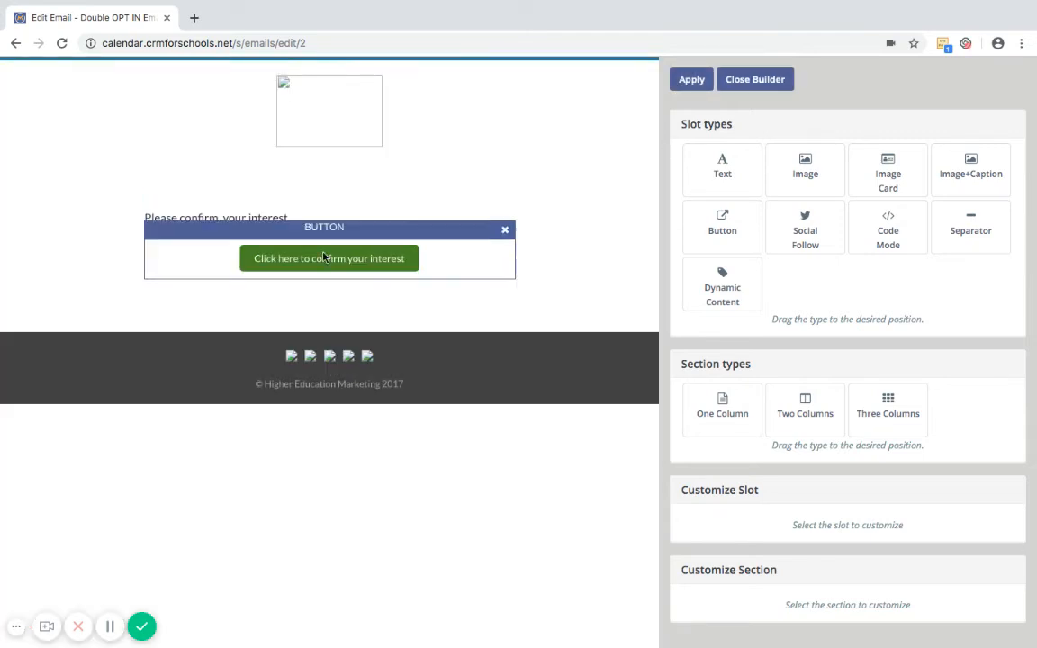
Change the green confirm-interest button's text to 'Download here'
left_click(177, 267)
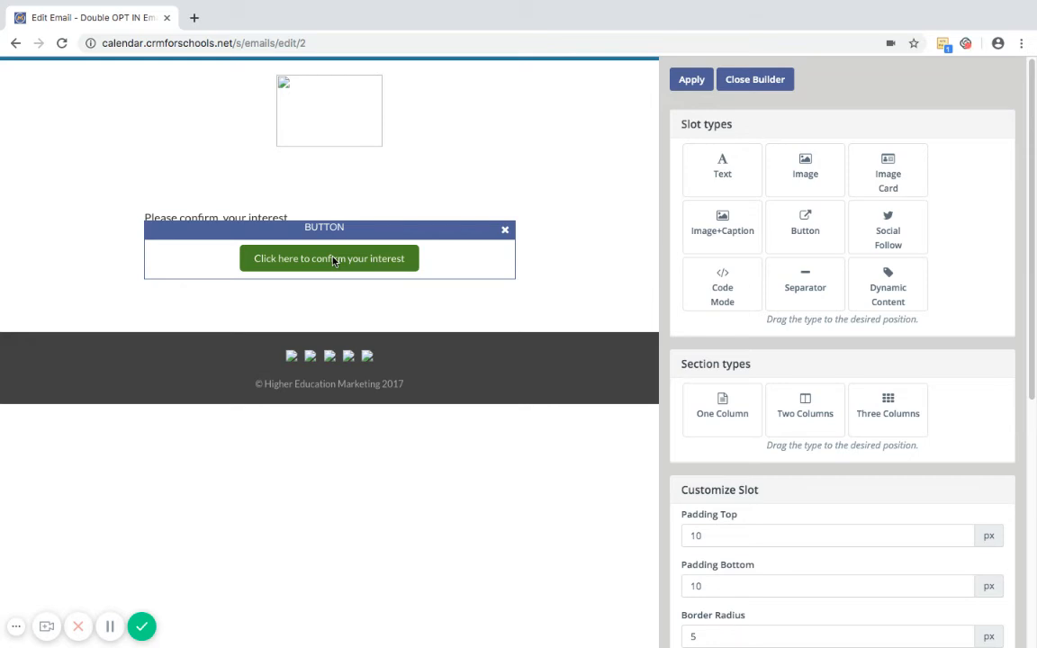
left_click_drag(1033, 189, 1036, 402)
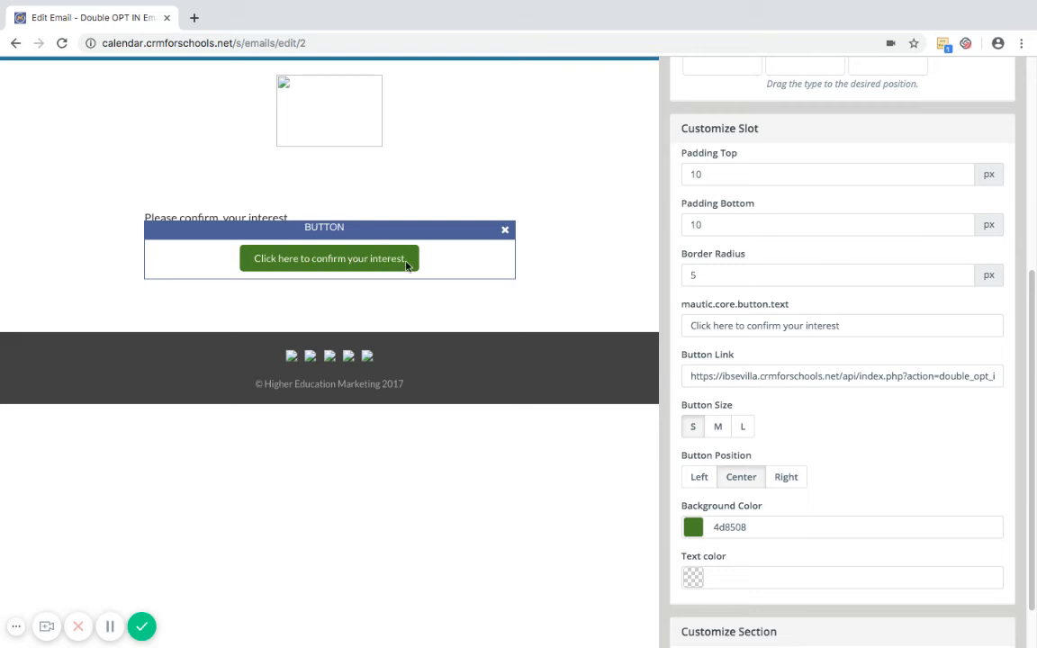
left_click_drag(1035, 285, 1036, 281)
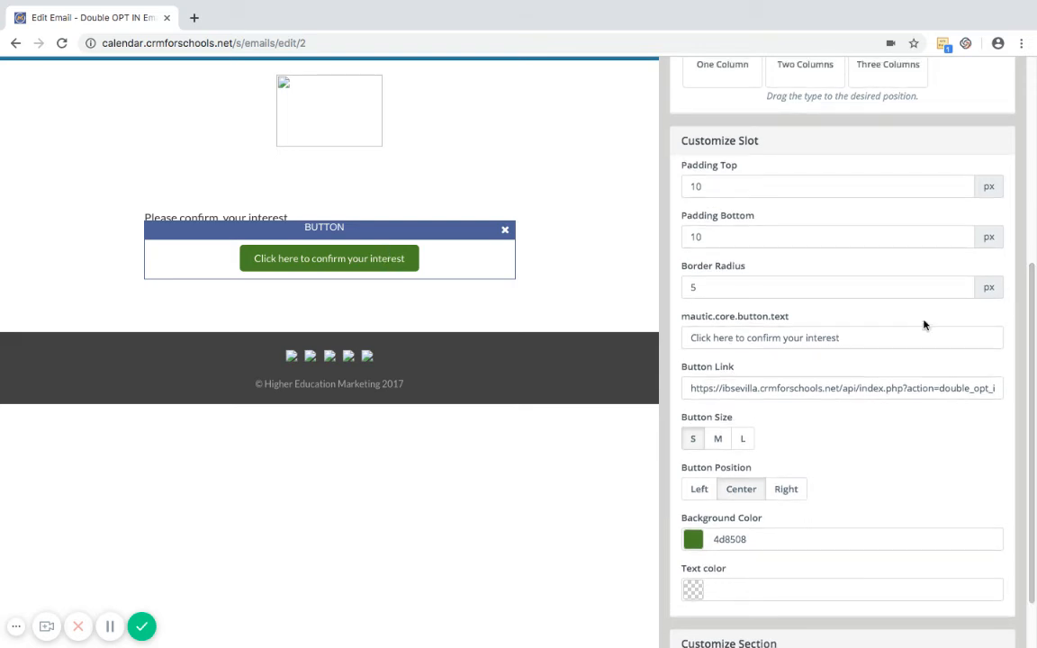
left_click_drag(882, 336, 688, 337)
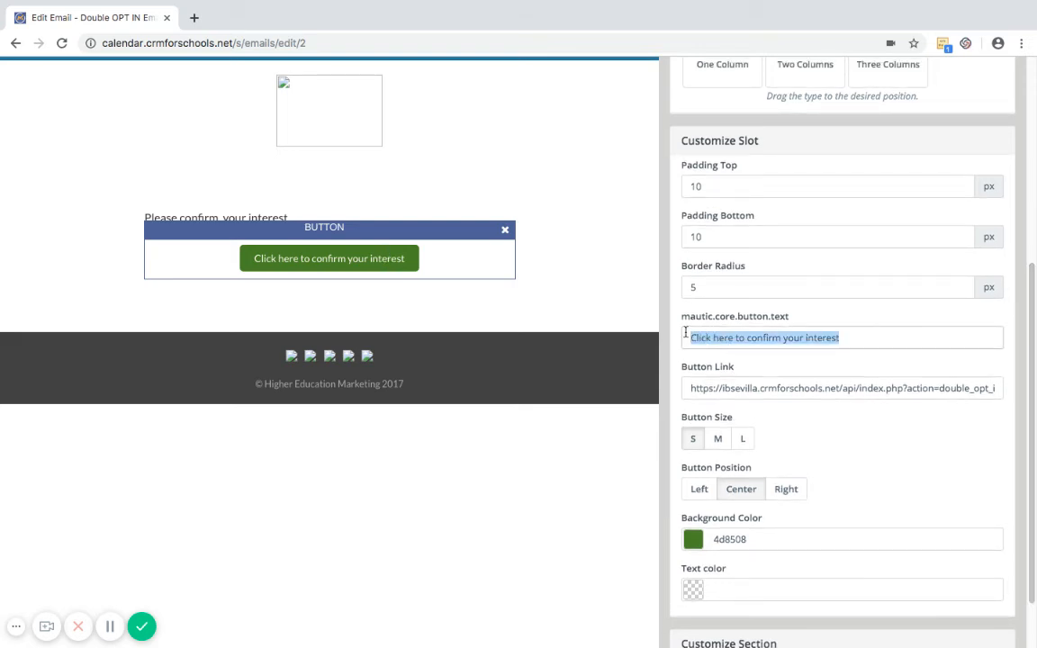
type("Download")
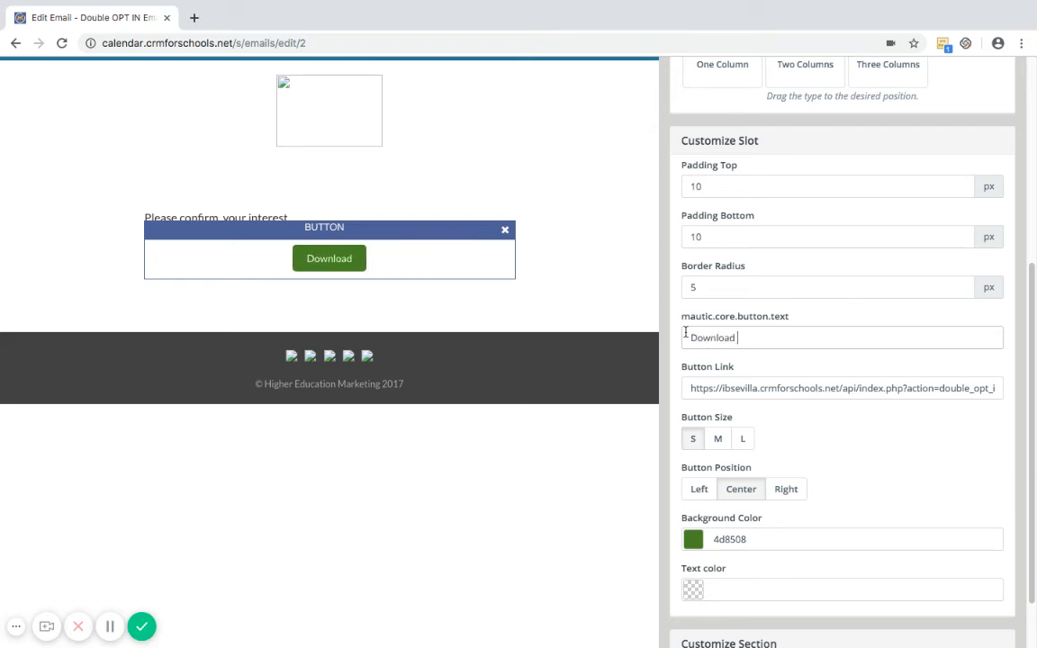
type(" here")
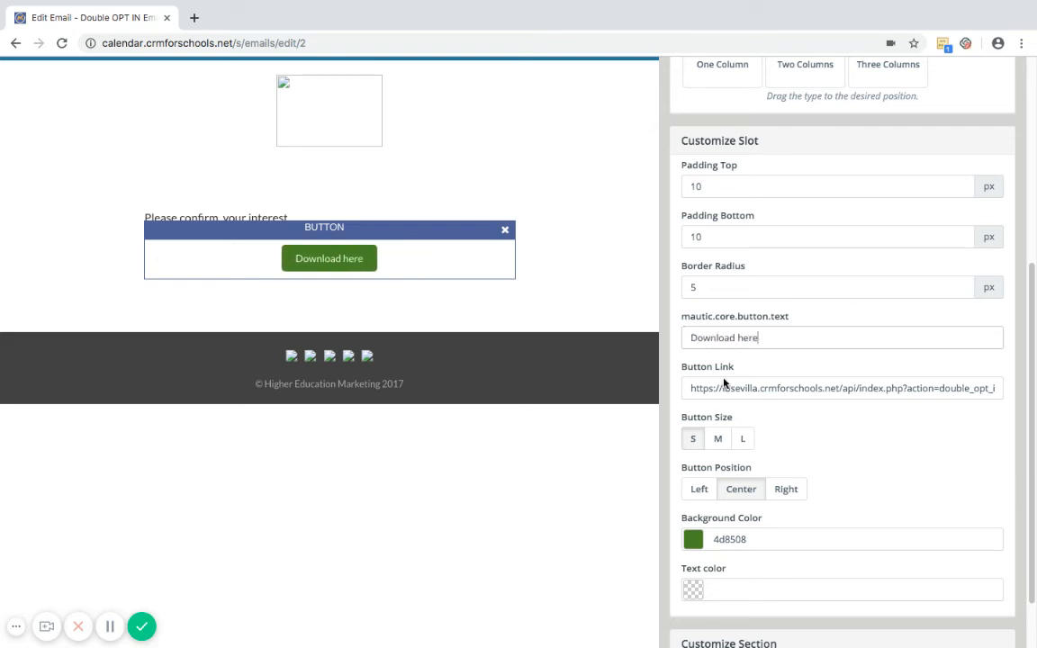
Replace the button's link with the application PDF asset's download URL
left_click(687, 388)
key("End")
key("ctrl+a")
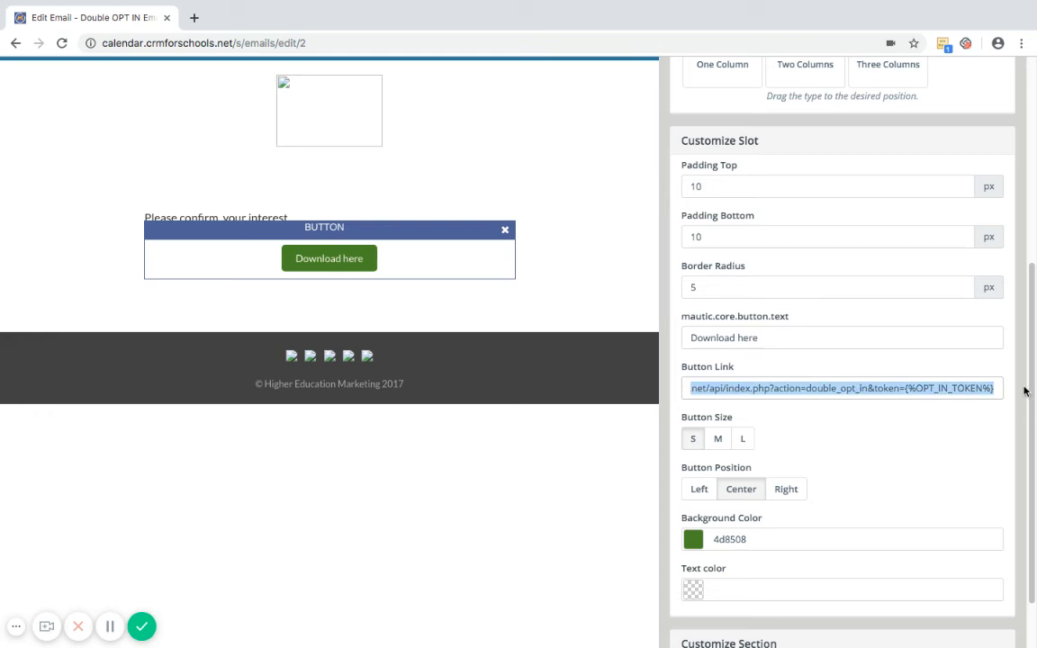
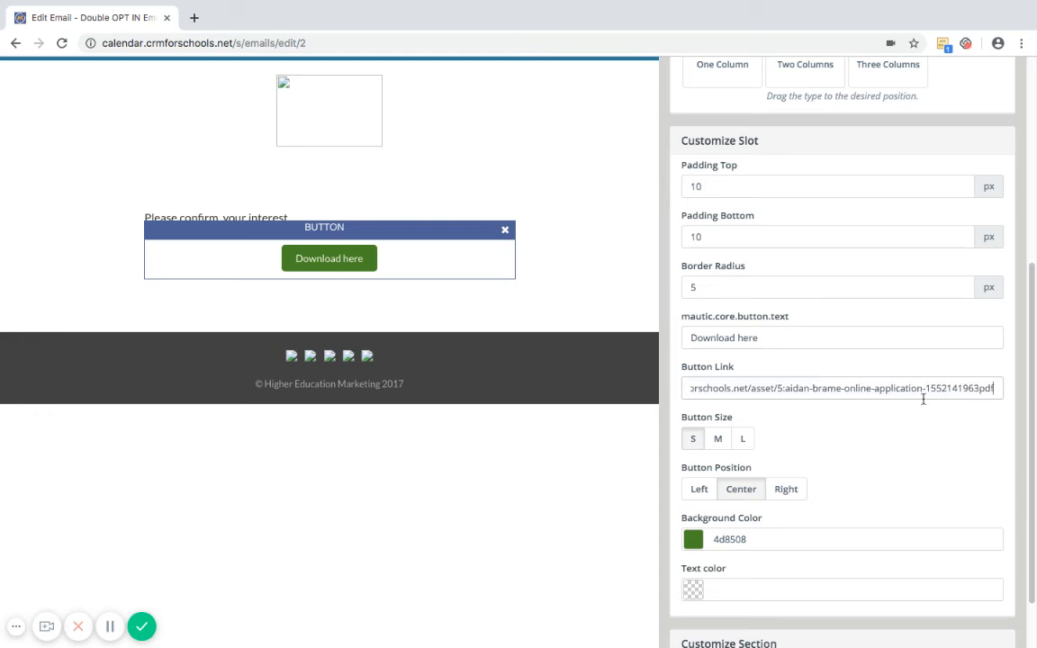
left_click_drag(1032, 311, 1026, 108)
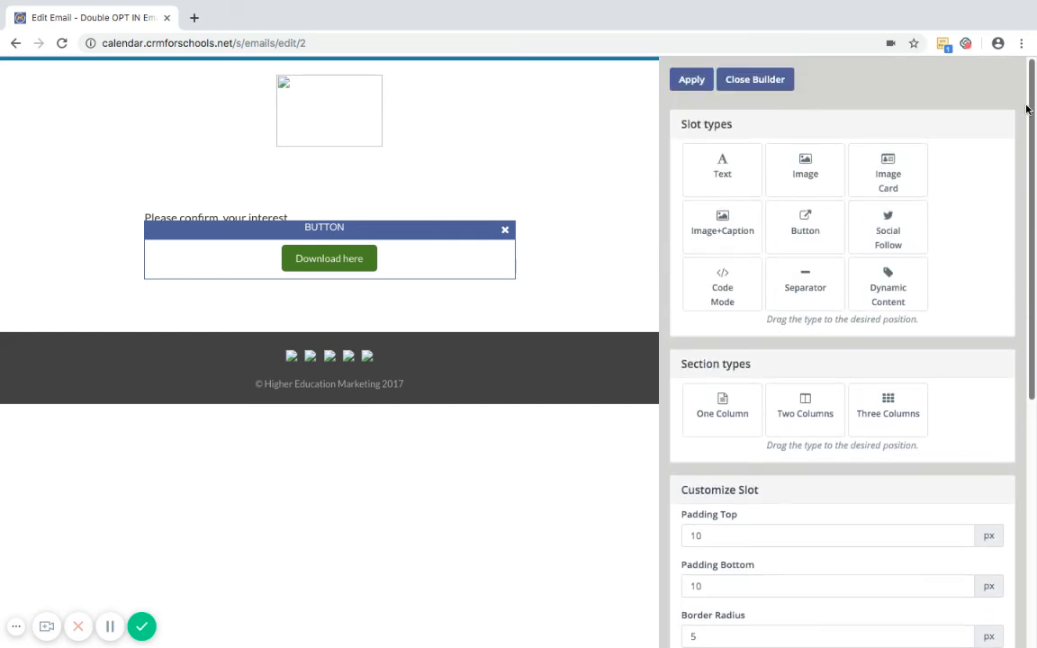
Apply the button changes, close the builder and leave the edit form for the summary page
left_click(687, 82)
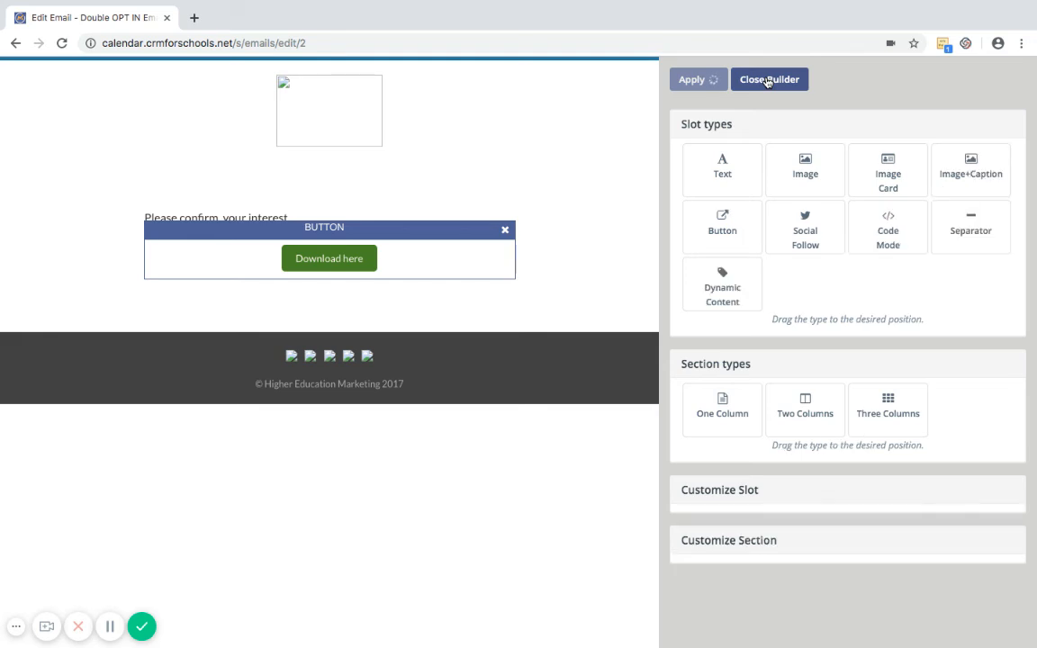
left_click(767, 80)
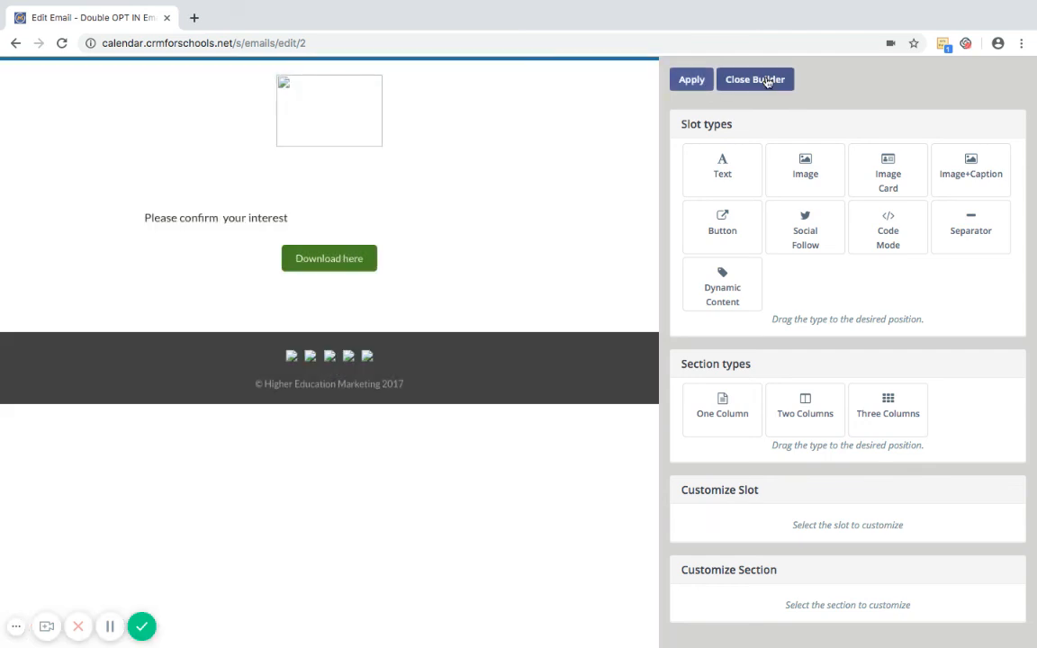
left_click(766, 81)
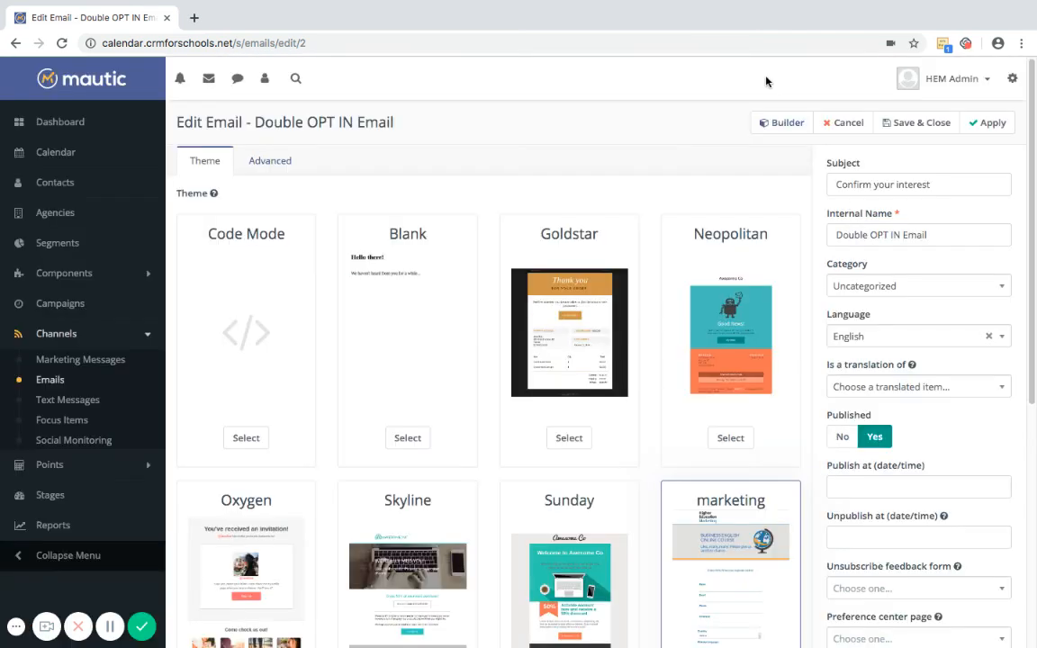
left_click(842, 124)
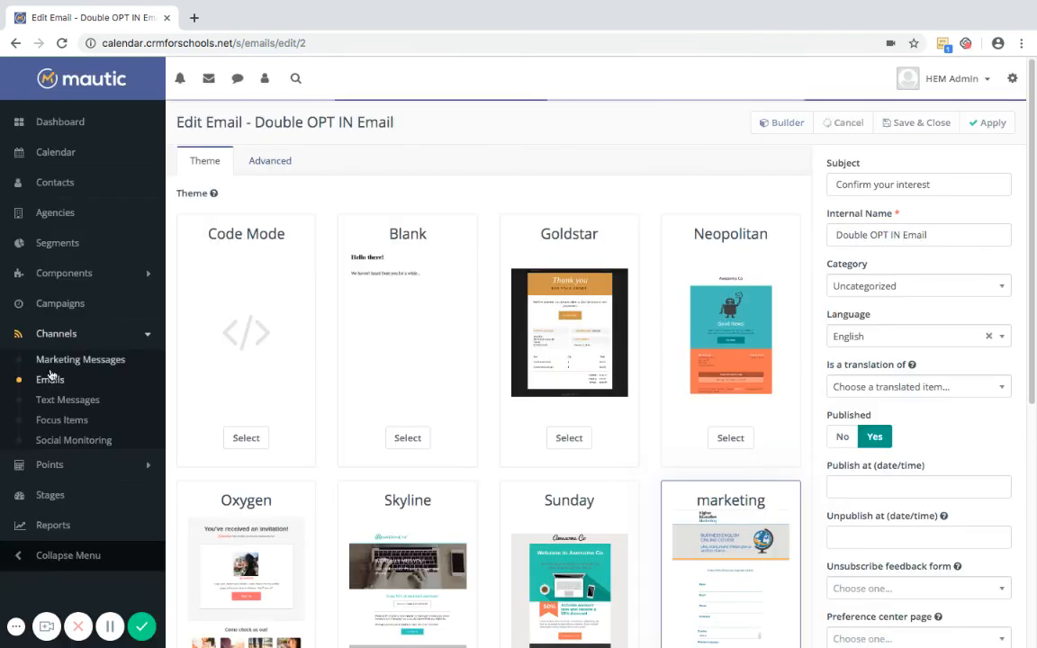
left_click(58, 277)
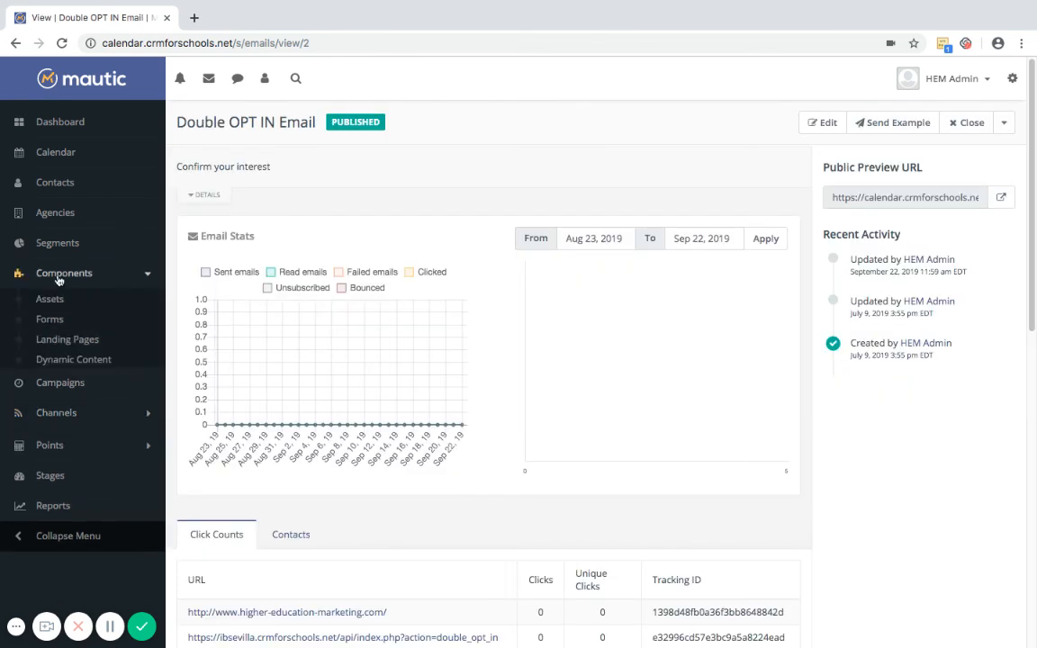
Delete the application PDF asset (ID 5) from the Components > Assets list and confirm
left_click(49, 299)
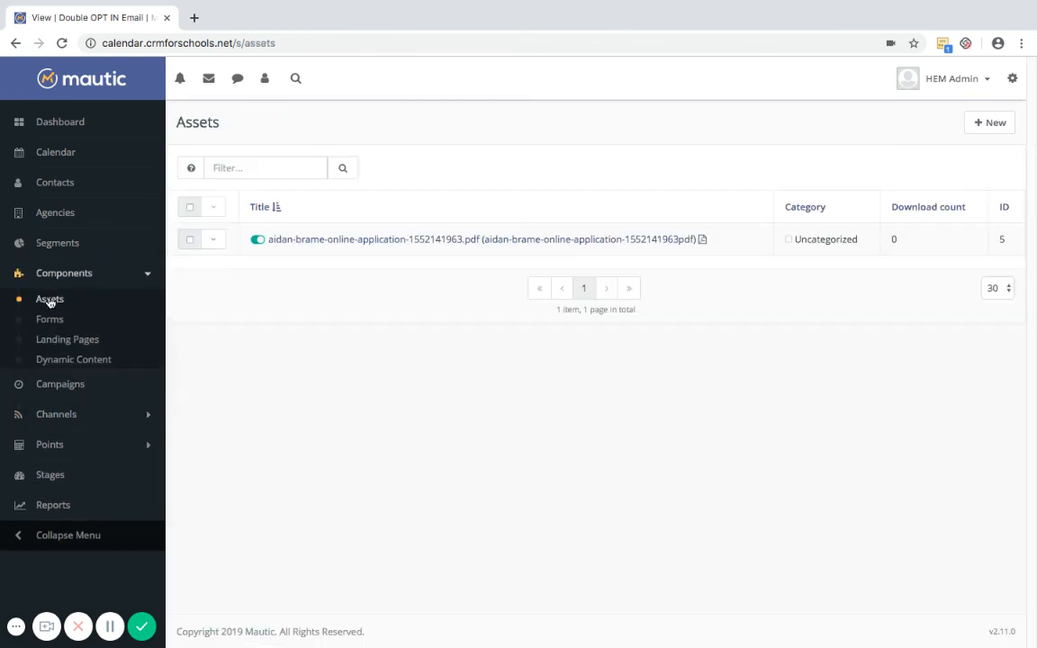
left_click(214, 241)
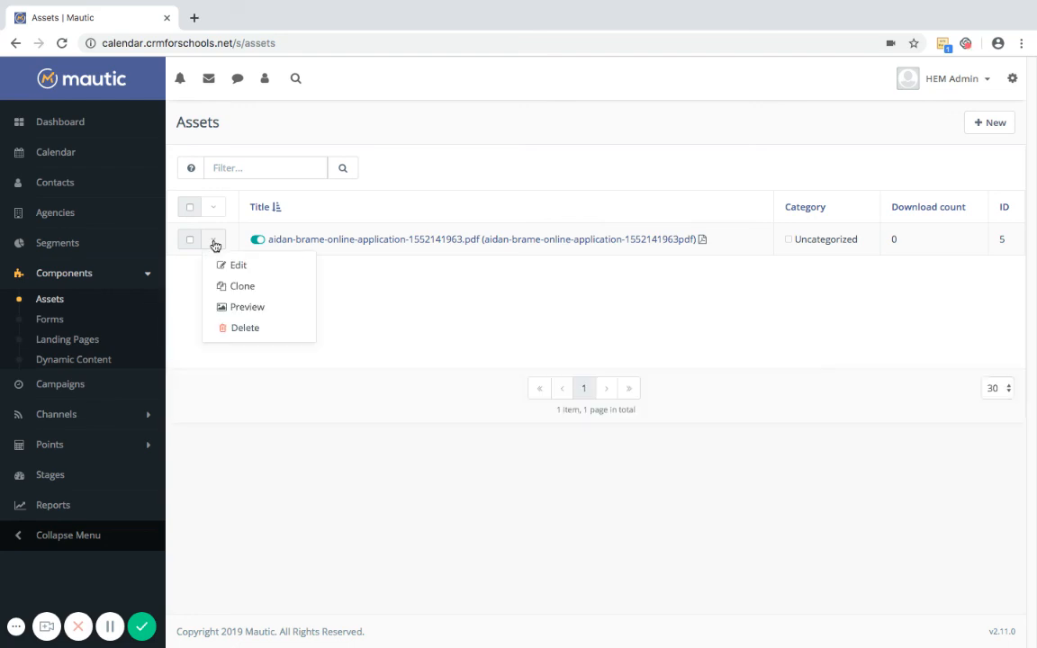
left_click(245, 329)
left_click(541, 181)
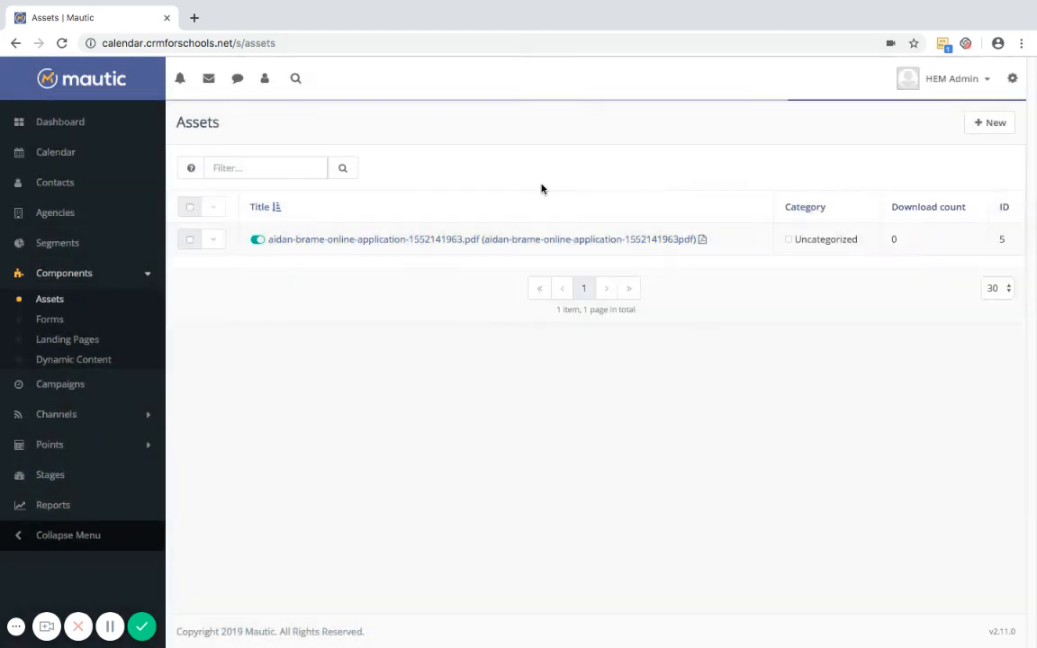